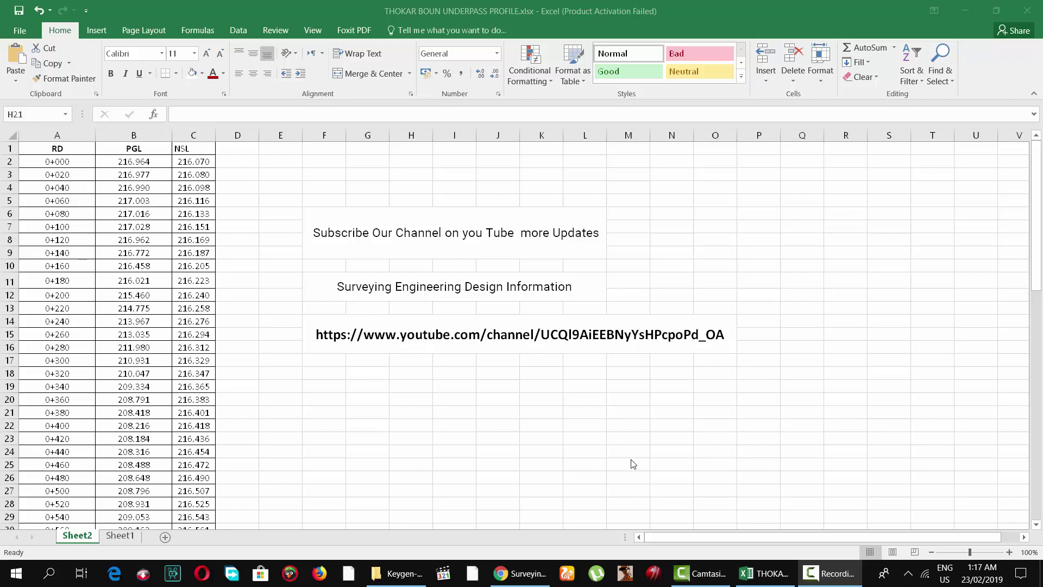
Scroll through the RD, PGL and NSL data on Sheet2 to check where it ends
click(847, 583)
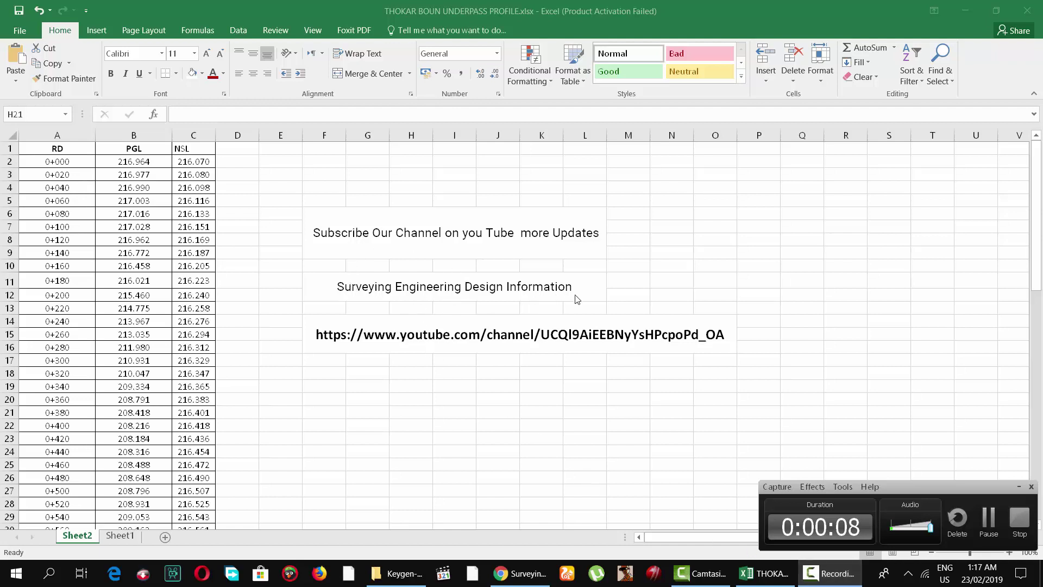
click(1020, 487)
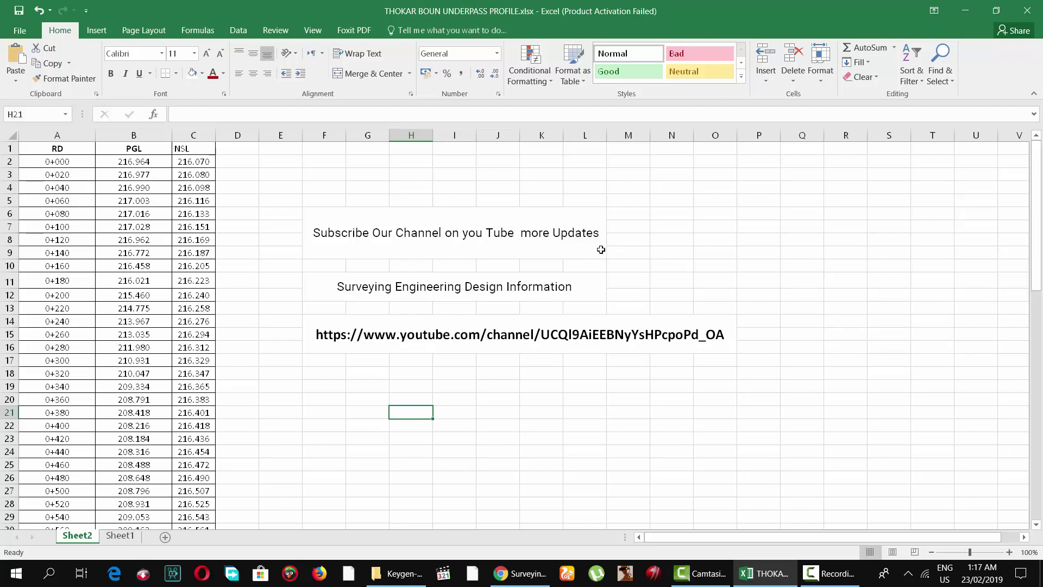
click(324, 199)
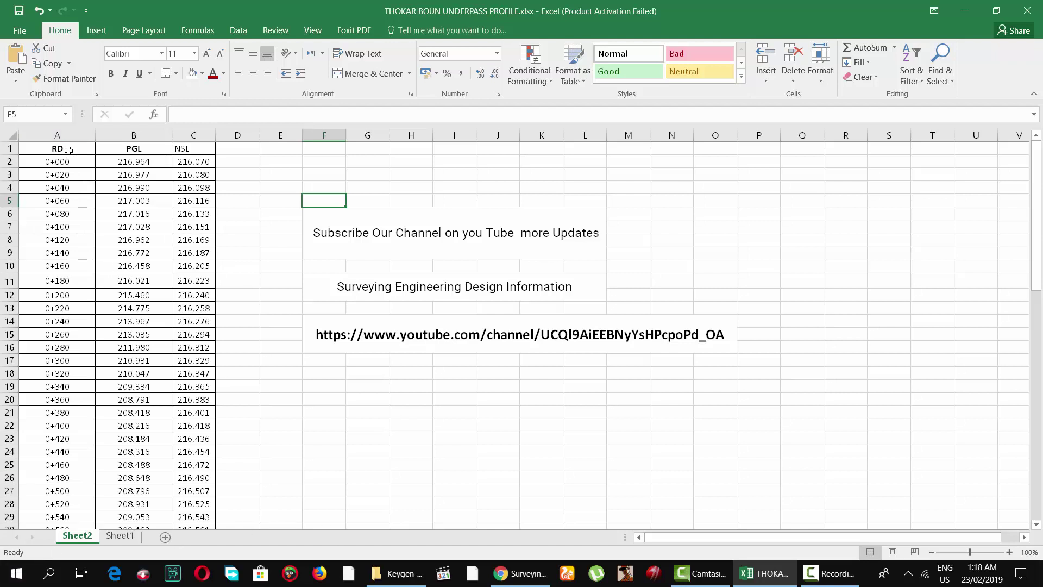
scroll(65, 358, down, 4)
scroll(64, 359, down, 4)
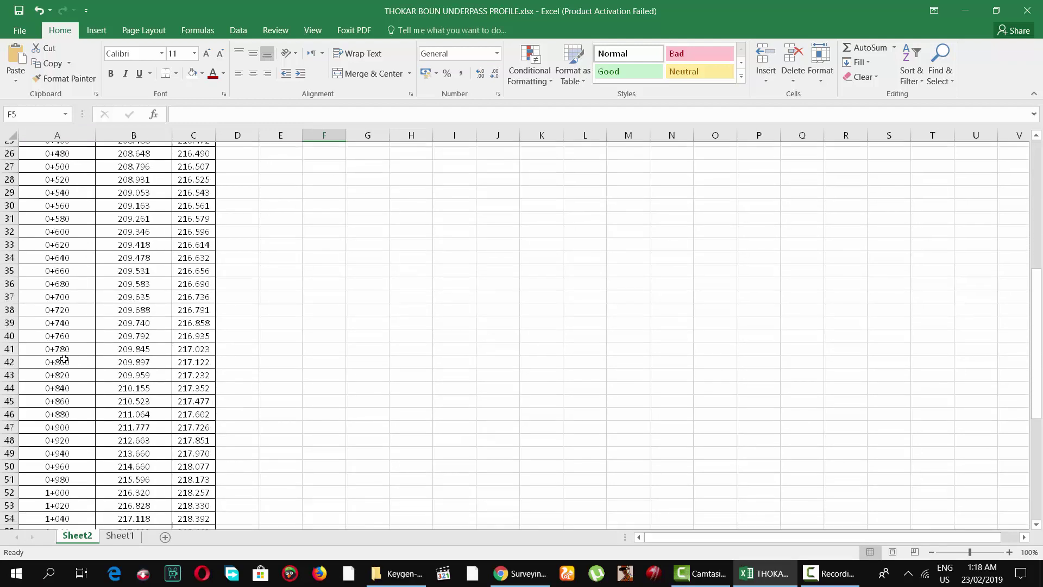
scroll(64, 358, down, 5)
scroll(64, 359, down, 4)
scroll(64, 358, up, 10)
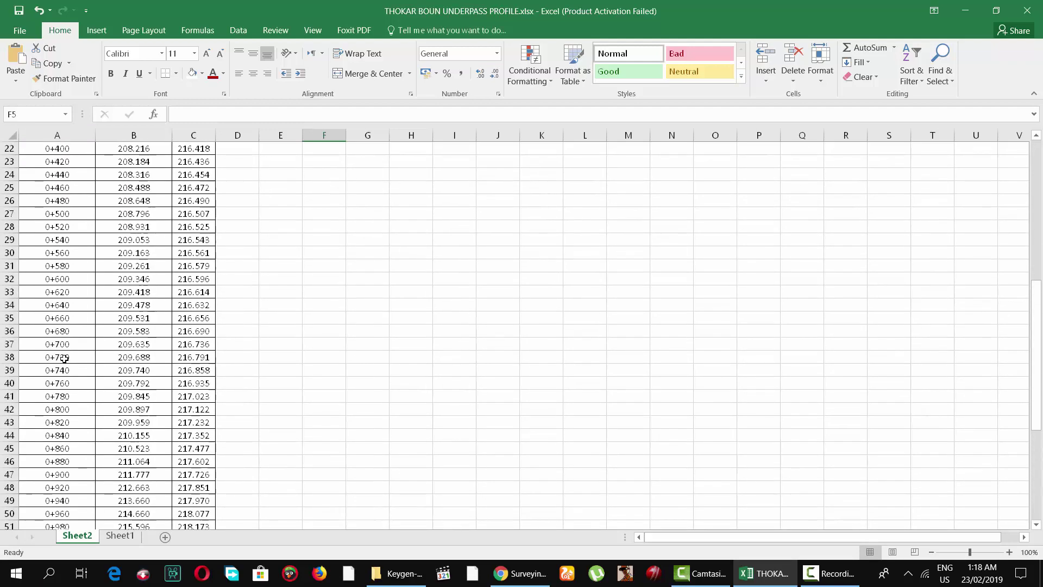
scroll(64, 359, up, 7)
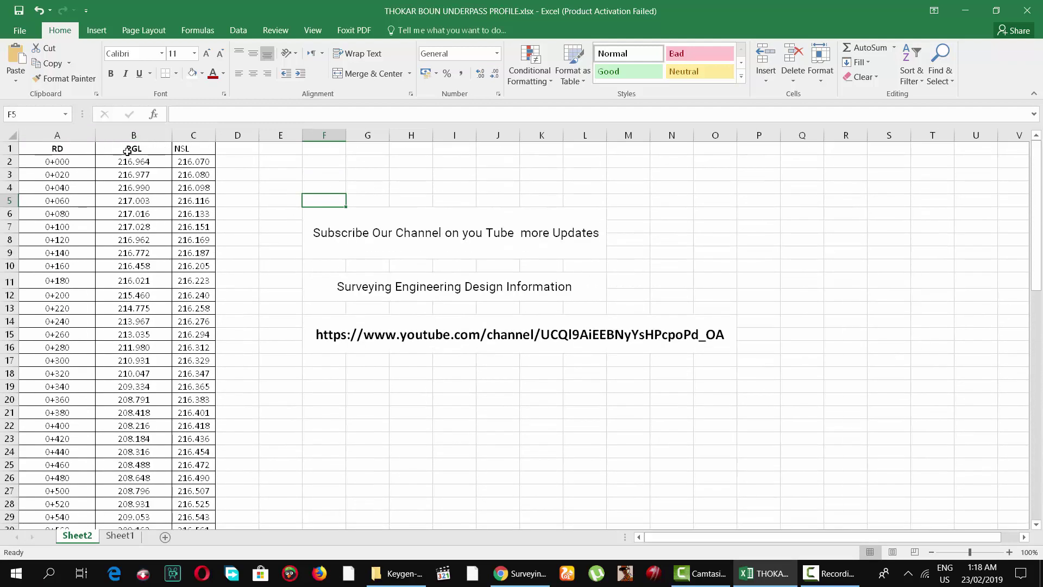
Select A2:C73, covering every RD, PGL and NSL value down to the last station
scroll(135, 294, down, 2)
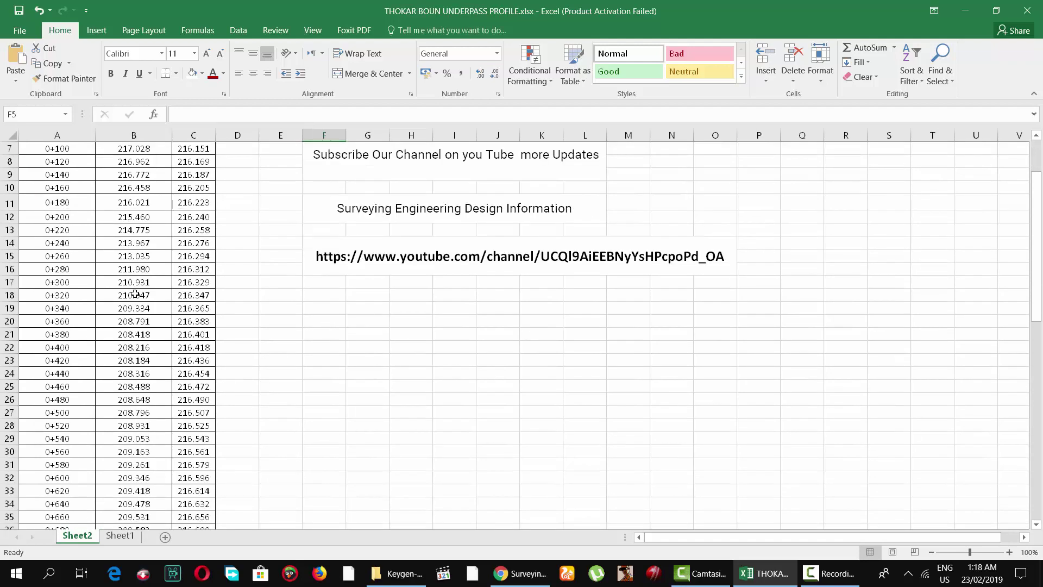
scroll(135, 294, down, 4)
scroll(135, 294, up, 5)
scroll(135, 294, up, 1)
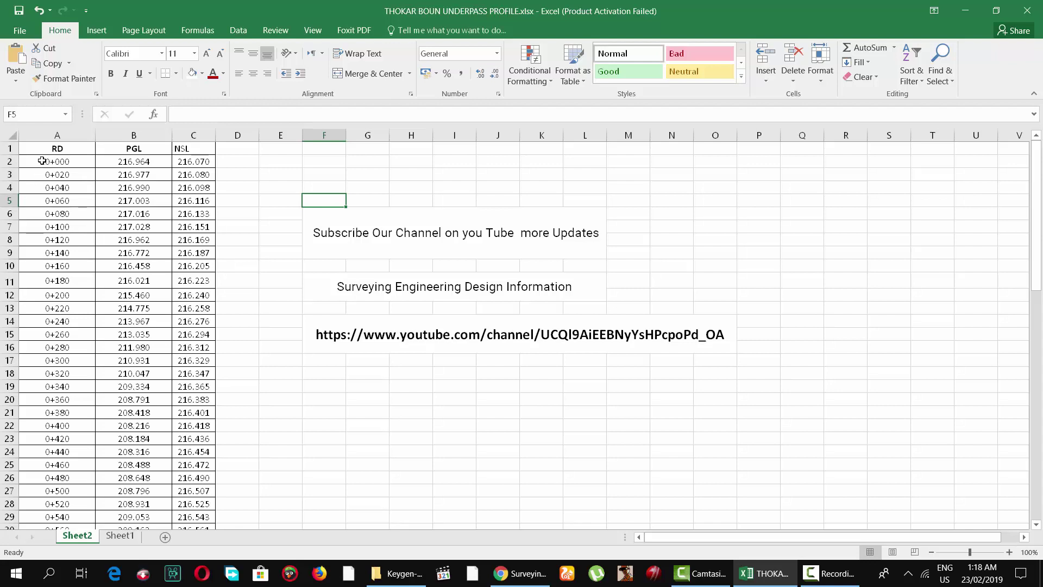
drag(38, 161, 196, 549)
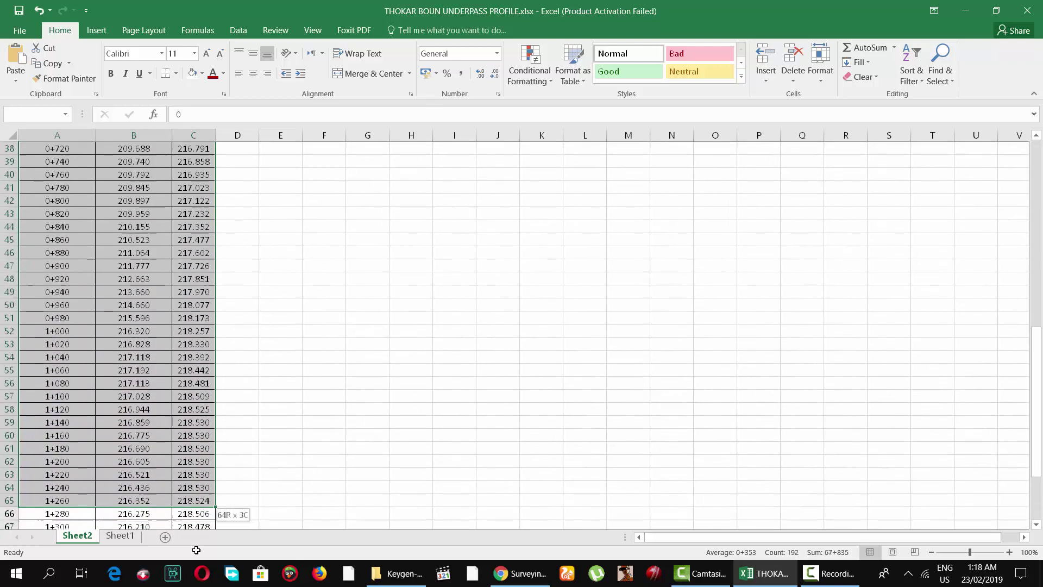
drag(196, 549, 196, 500)
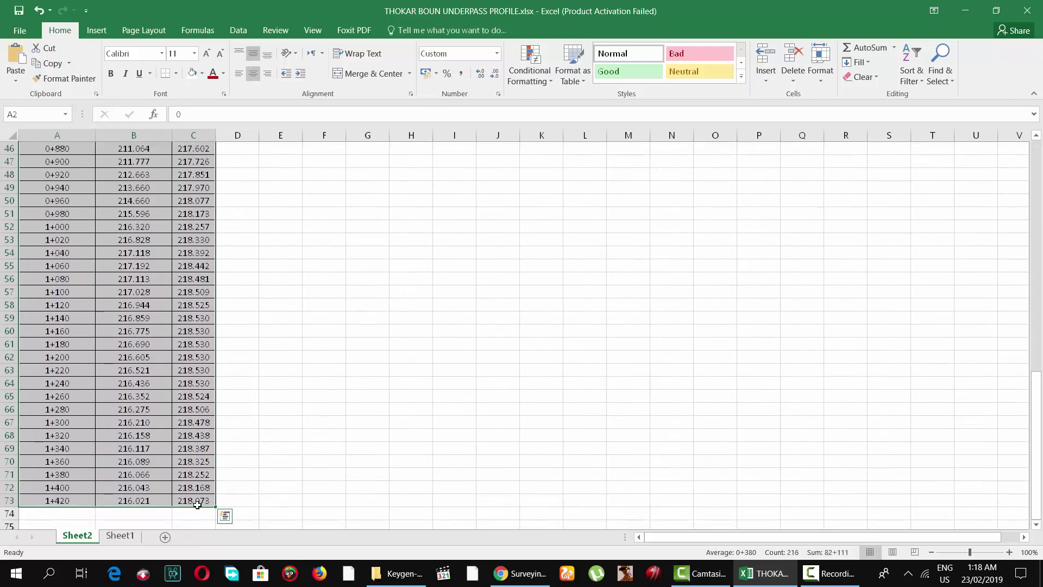
Copy the selected RD, PGL and NSL data and switch to Sheet1
right_click(197, 501)
click(243, 242)
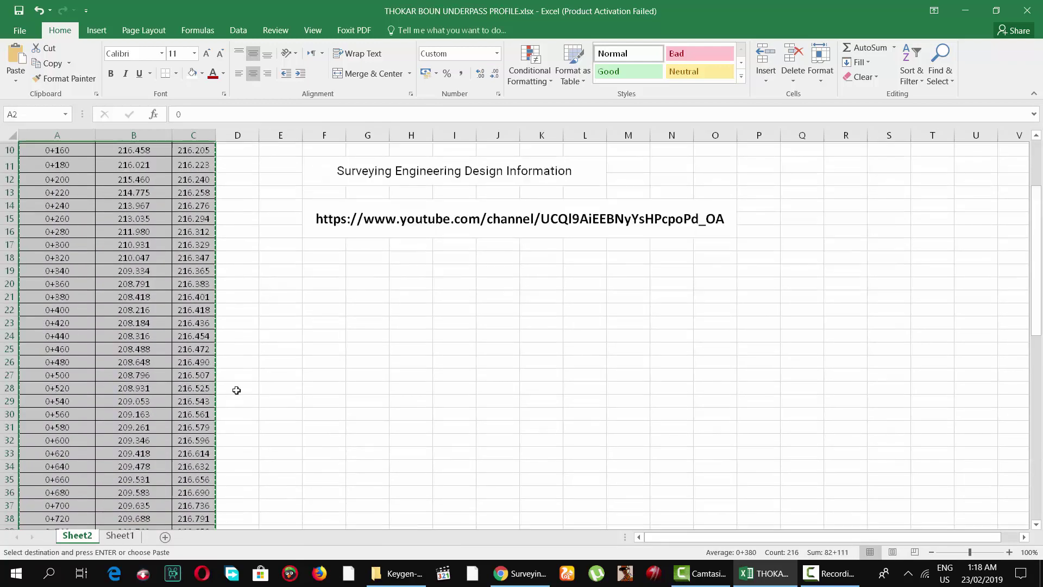
click(120, 536)
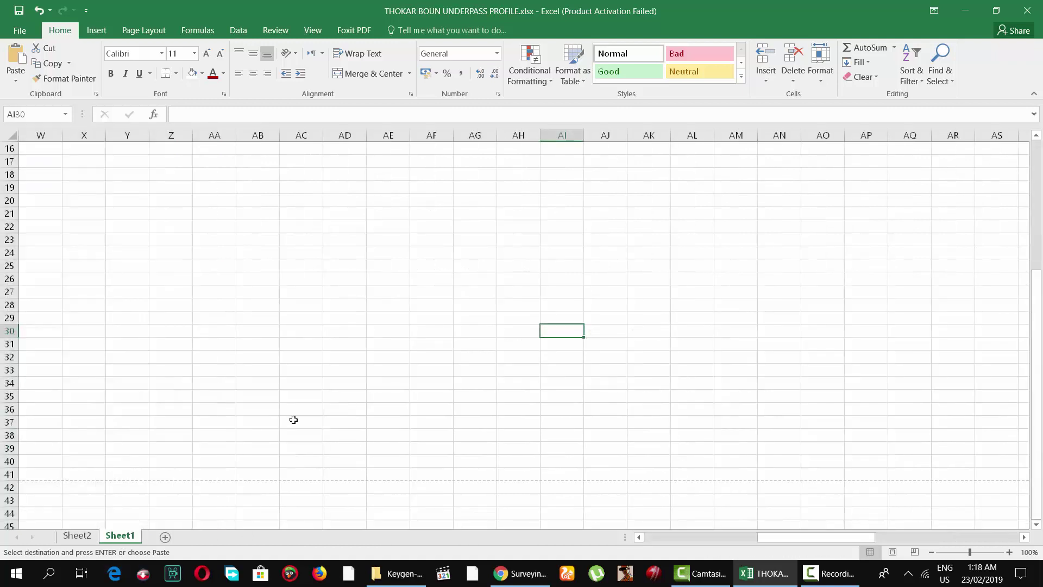
Paste the data at W35, then remove the wrongly pasted columns
click(389, 395)
scroll(299, 271, up, 5)
scroll(298, 271, down, 3)
scroll(298, 270, down, 1)
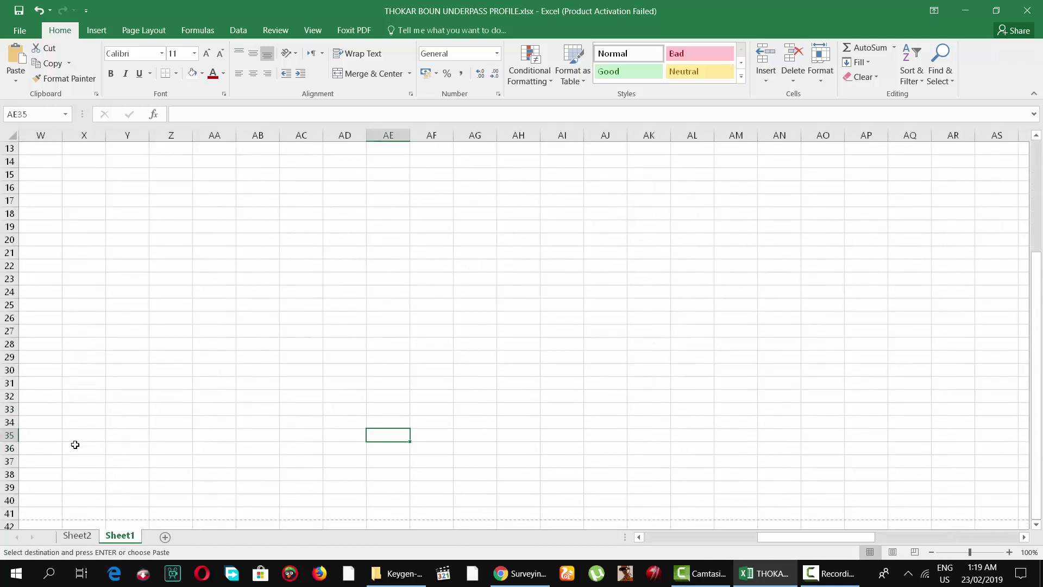
click(51, 439)
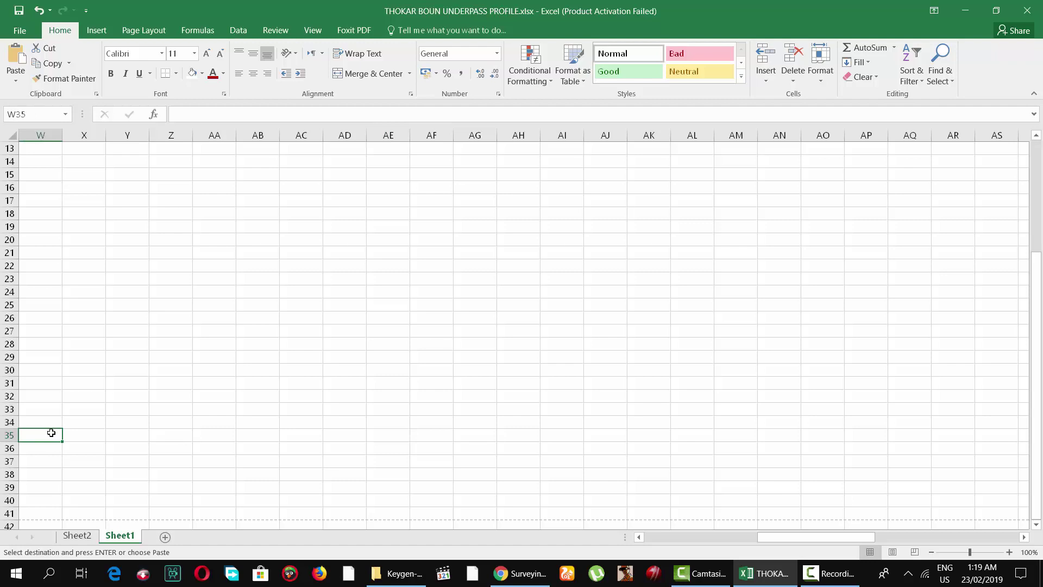
right_click(51, 432)
click(72, 204)
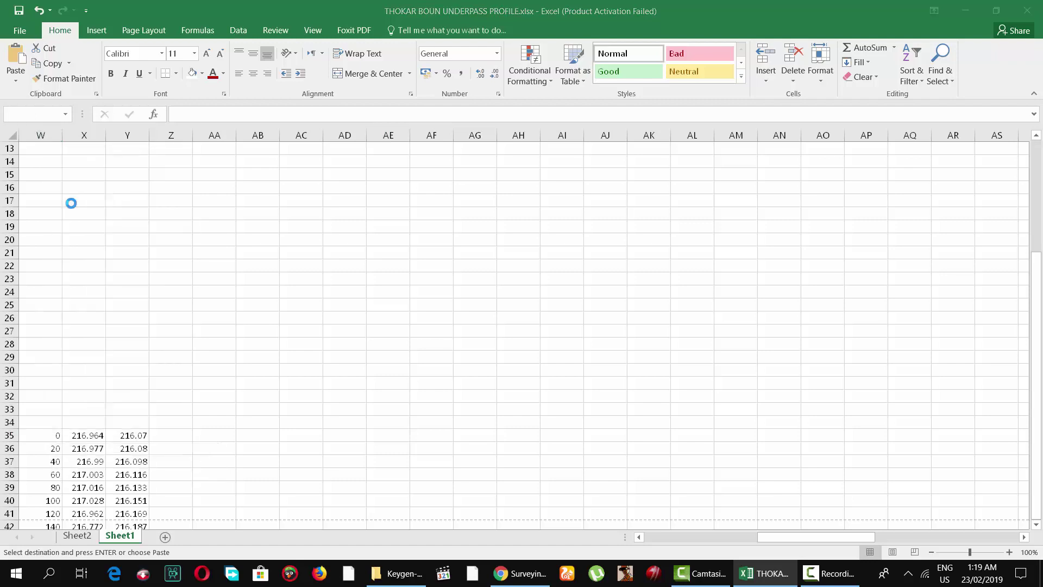
click(535, 324)
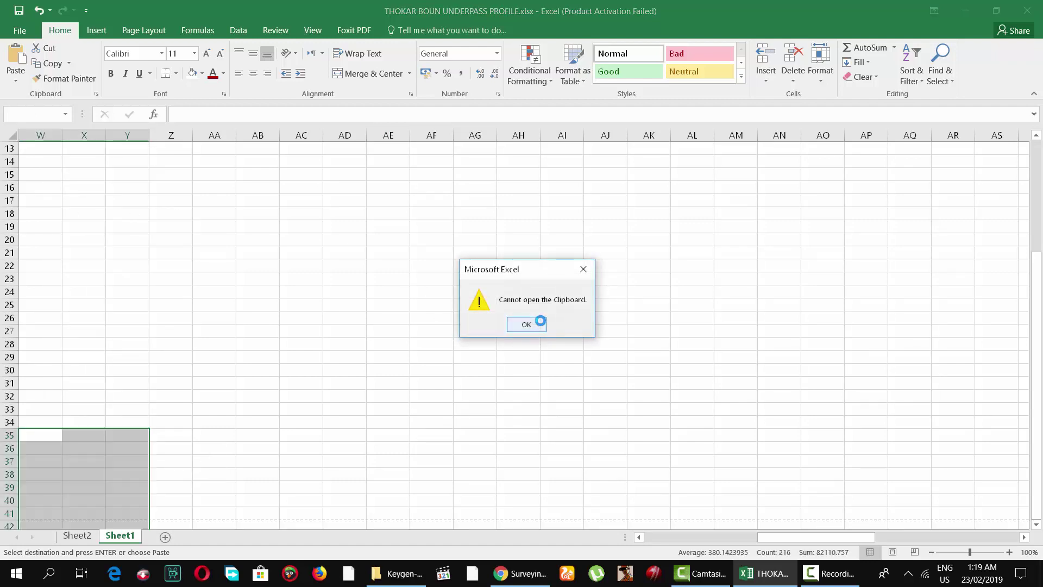
click(587, 270)
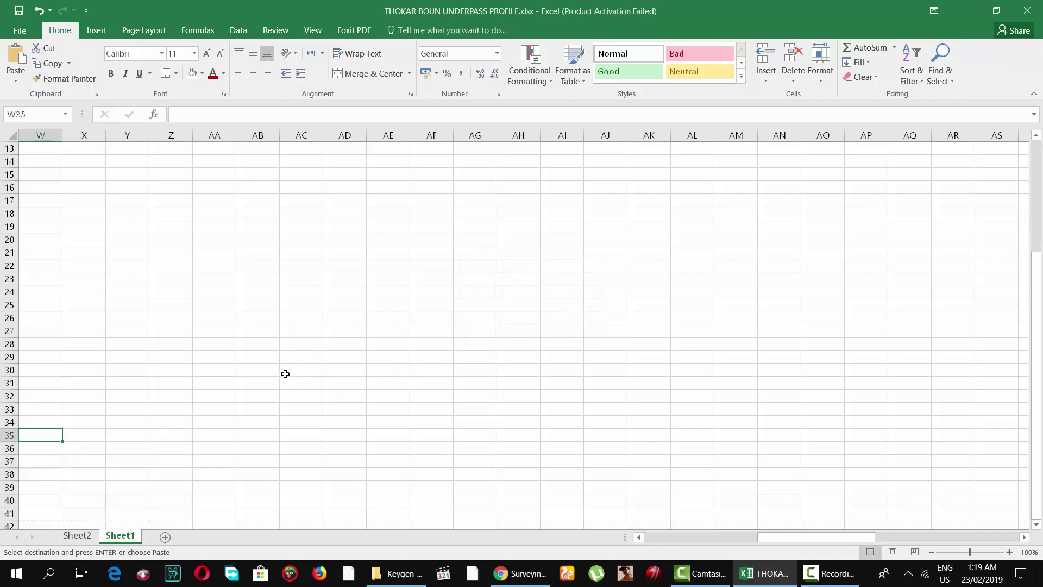
Paste the copied data transposed into rows starting at cell W23
scroll(284, 373, down, 5)
scroll(283, 372, up, 5)
click(40, 278)
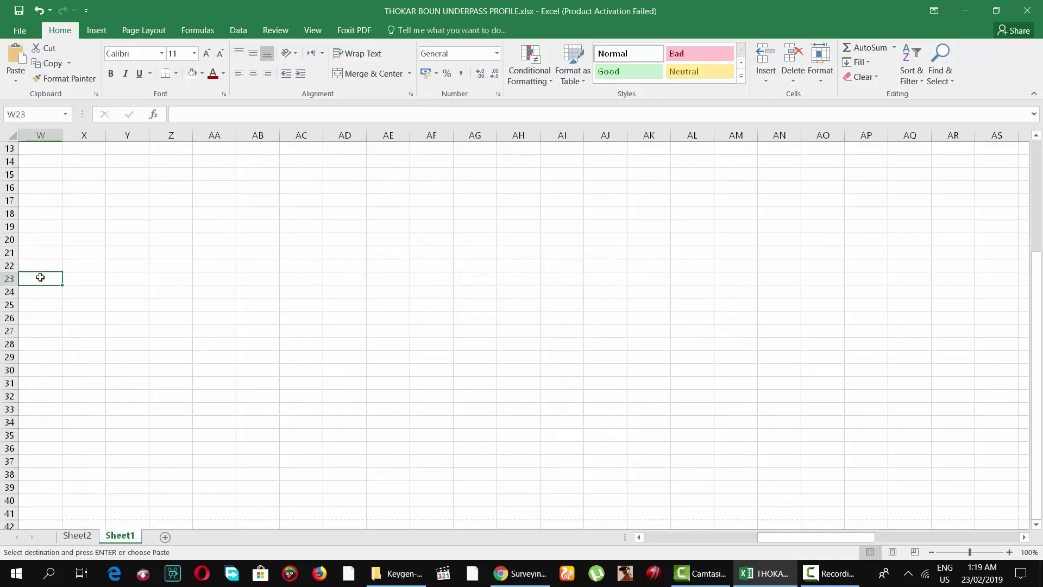
right_click(41, 277)
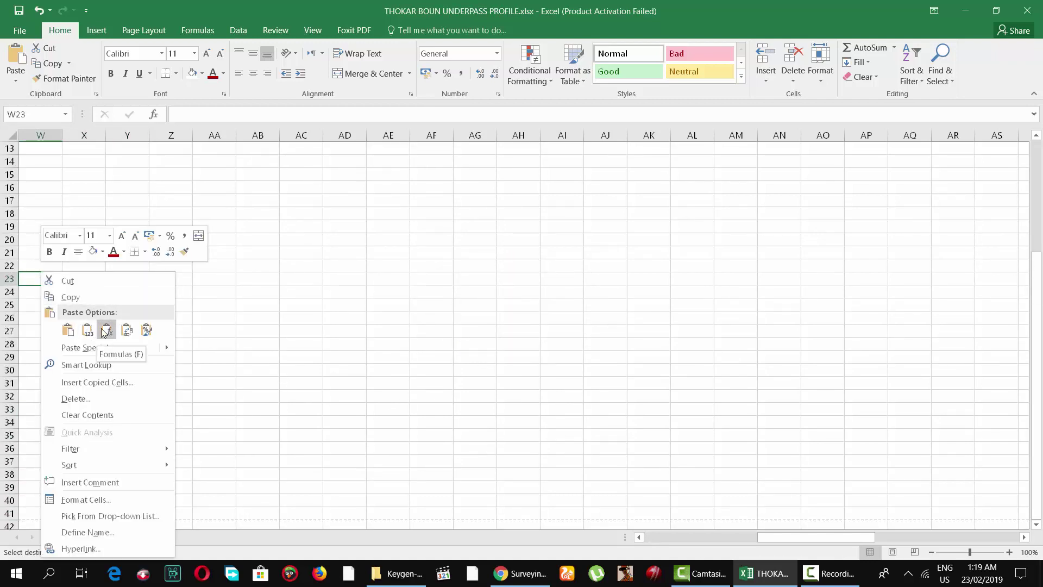
click(126, 330)
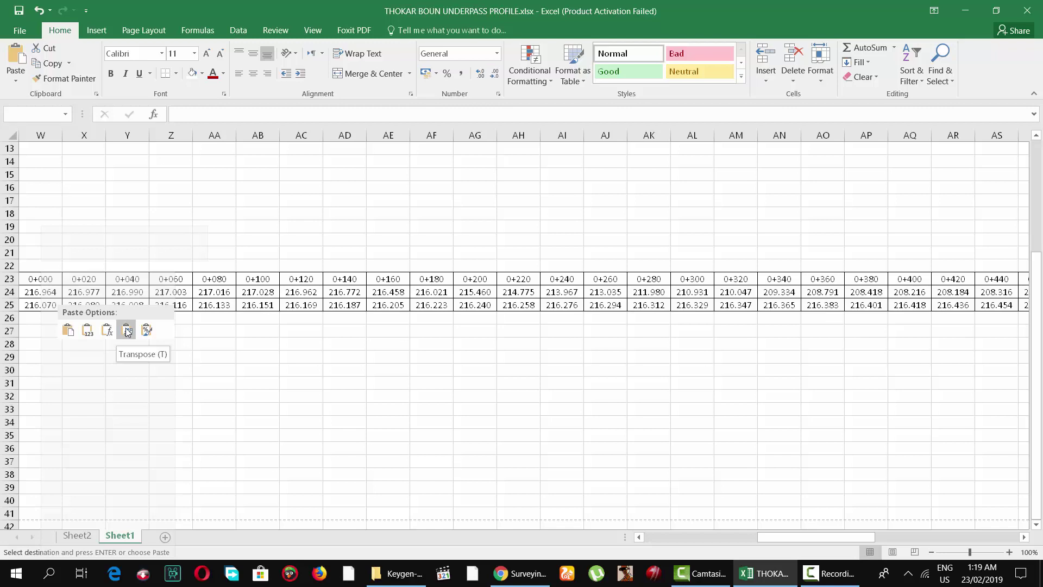
click(127, 331)
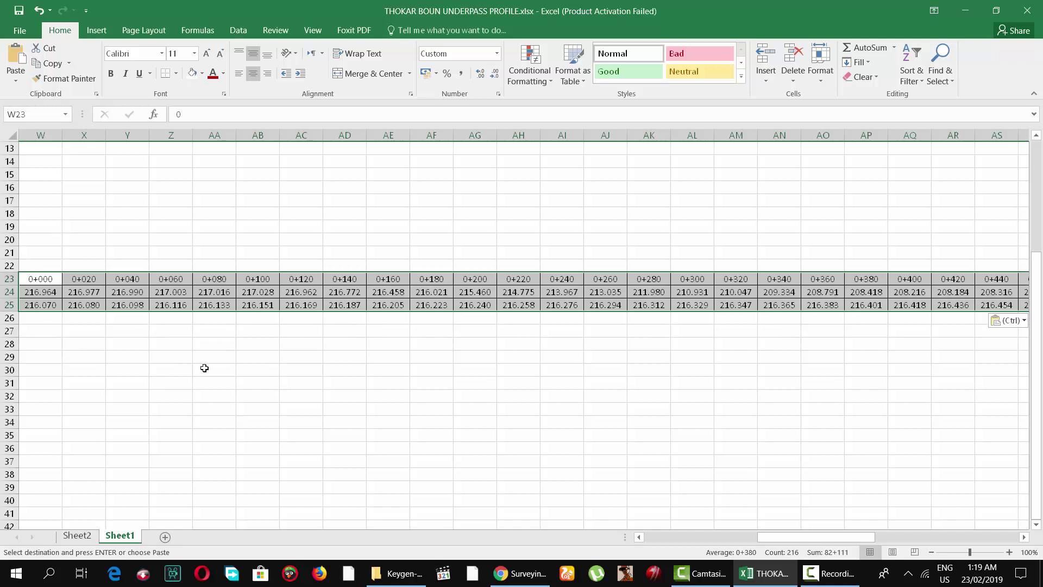
Delete the empty columns A to V so the data starts at column A
drag(771, 536, 698, 447)
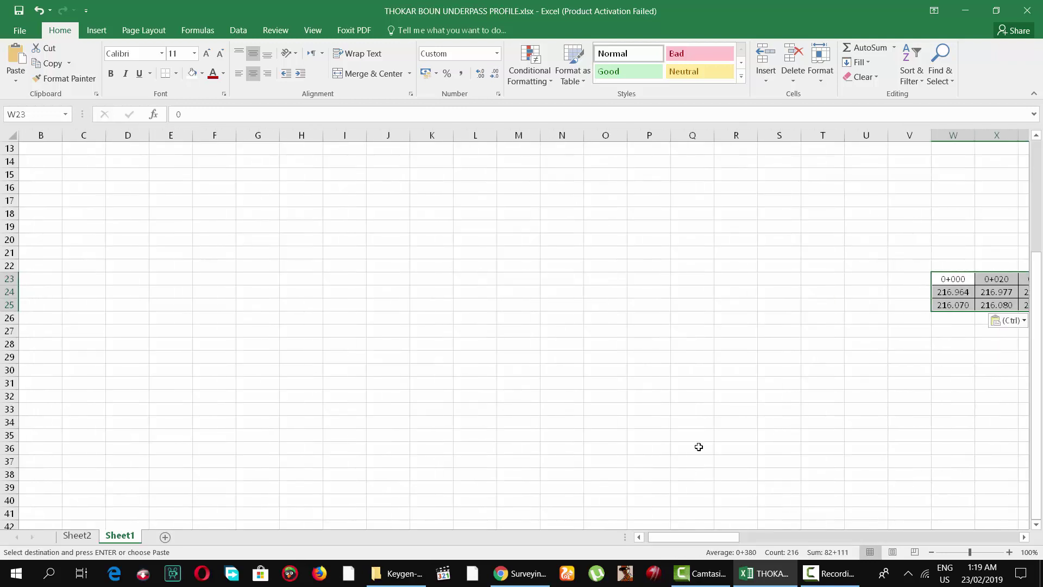
drag(899, 135, 54, 171)
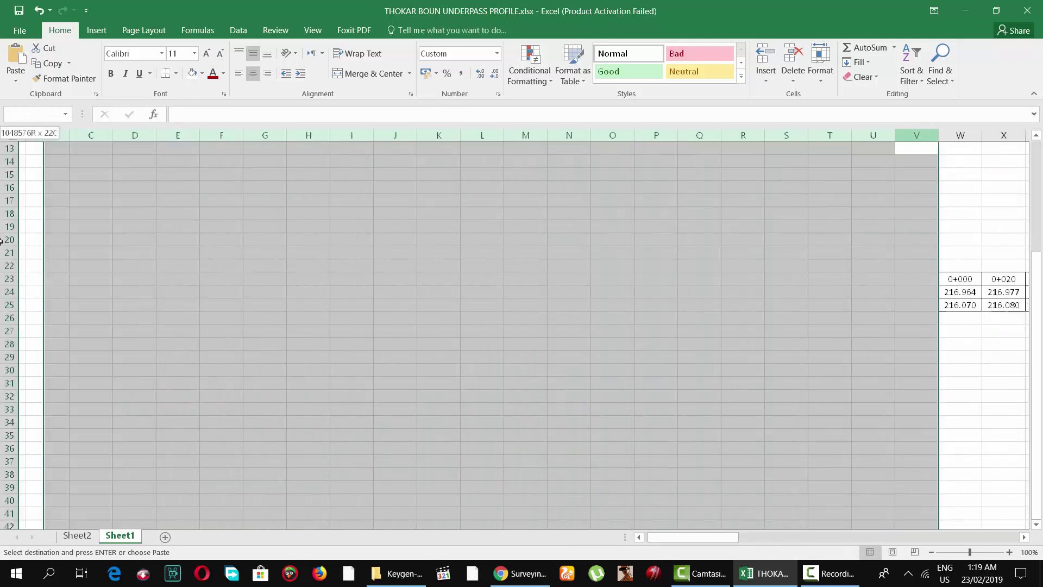
right_click(40, 135)
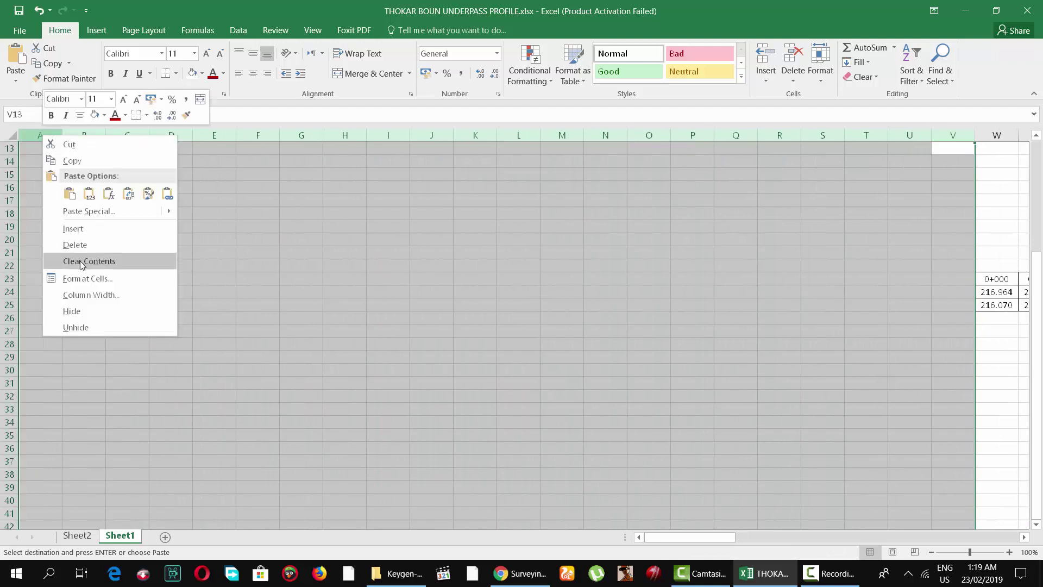
click(82, 243)
click(363, 394)
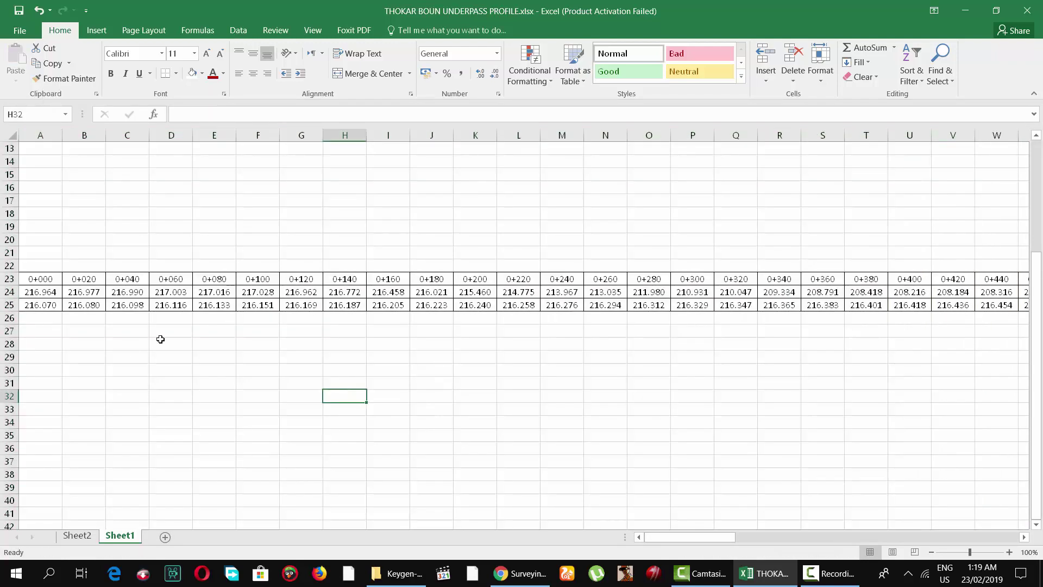
Cut the station-number row 23 and paste it into row 26
scroll(163, 342, up, 4)
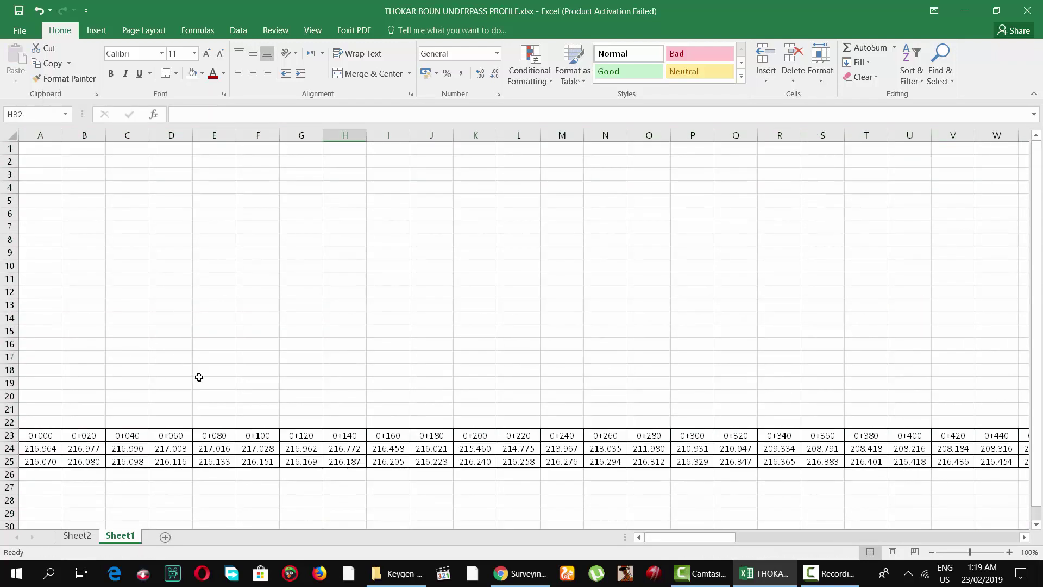
click(7, 436)
right_click(6, 435)
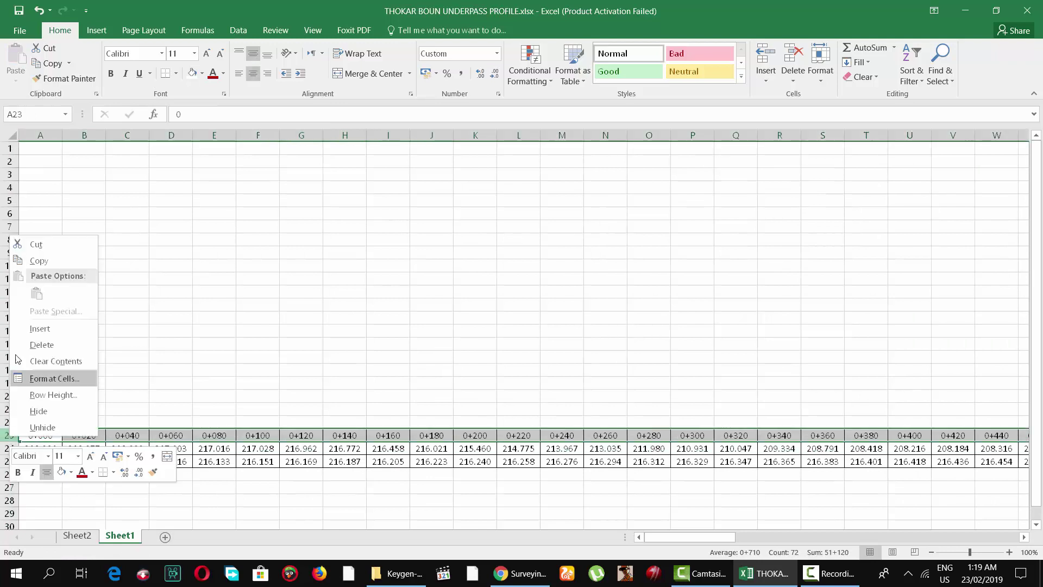
click(36, 244)
scroll(86, 395, down, 2)
click(40, 396)
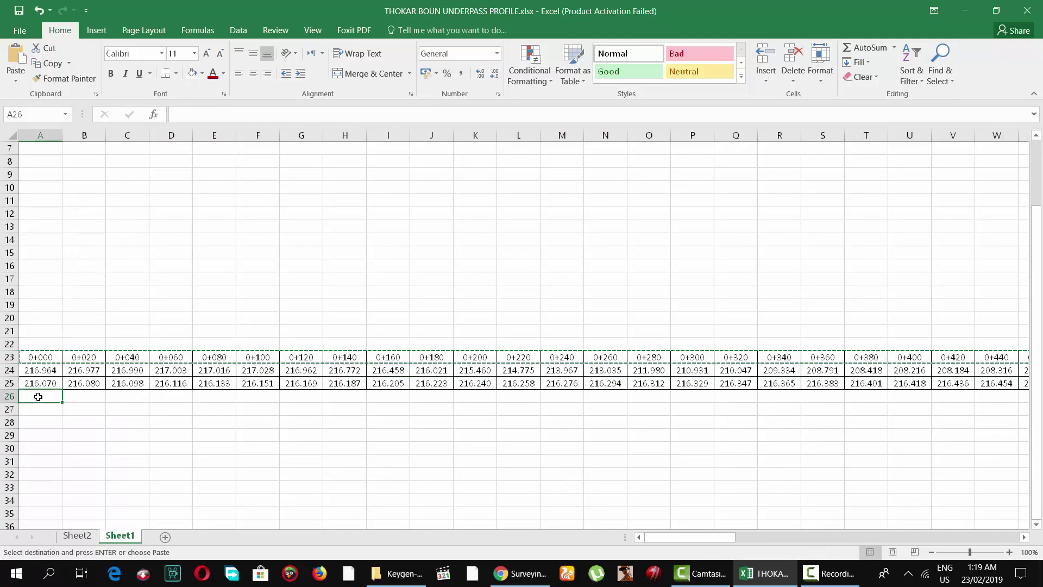
right_click(40, 396)
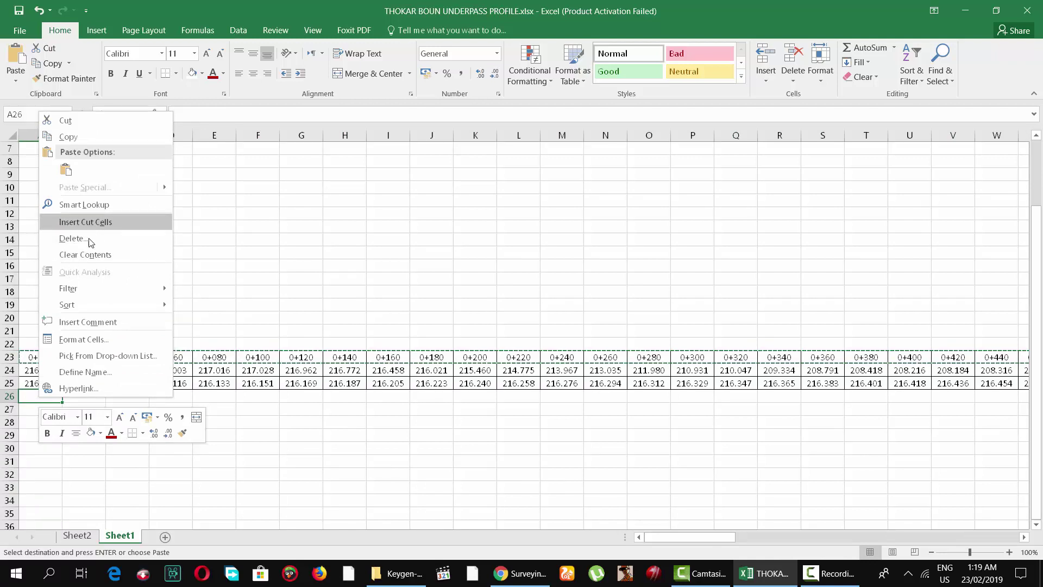
click(66, 170)
Insert an empty column A to hold the row labels
click(41, 135)
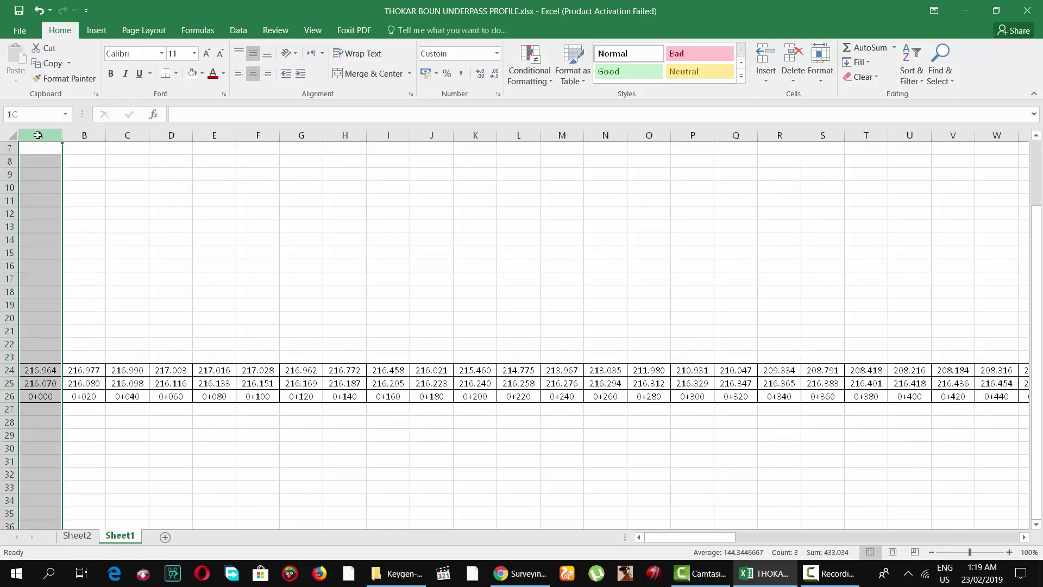
right_click(40, 135)
click(77, 232)
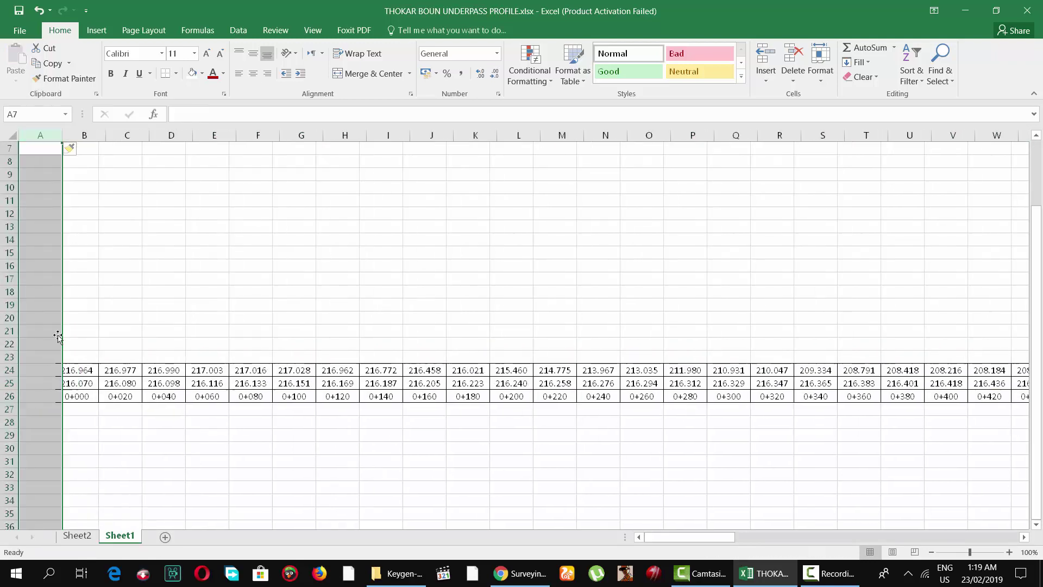
click(31, 372)
click(31, 398)
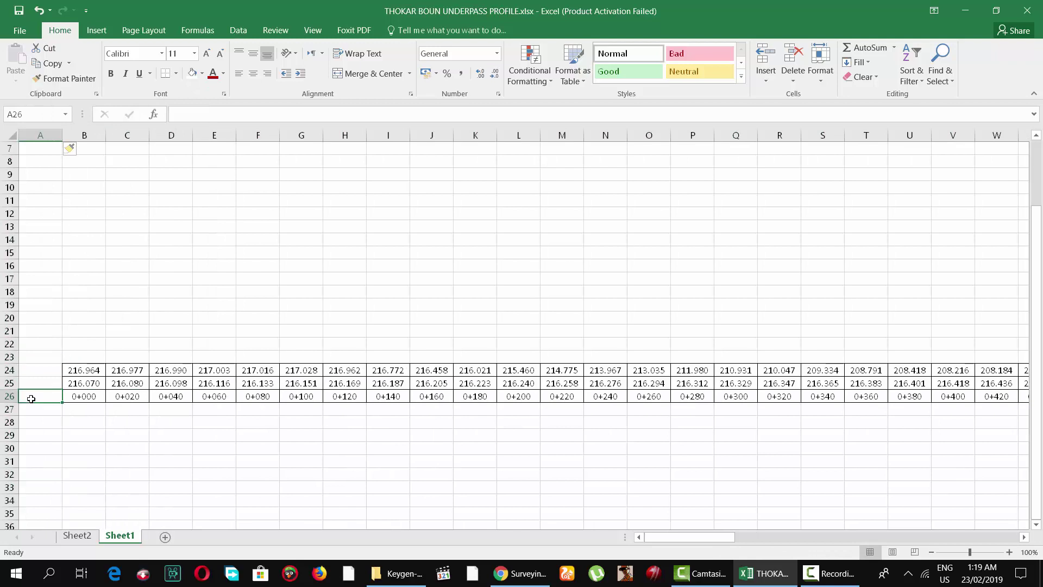
Enter the labels RD in A26, NSL in A25 and PGL in A24
text(RD)
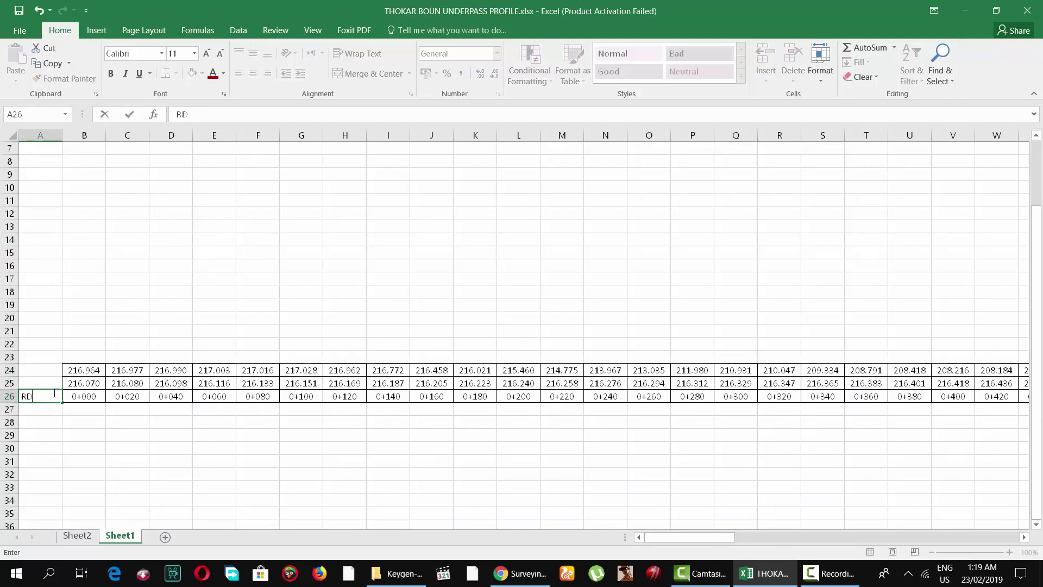
click(53, 385)
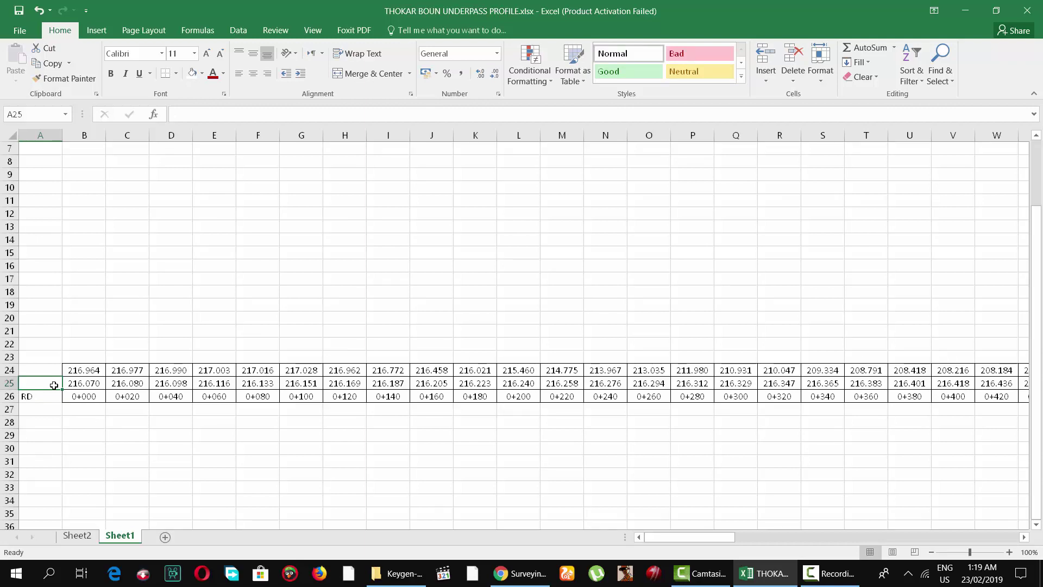
text(N)
text(SL)
click(40, 367)
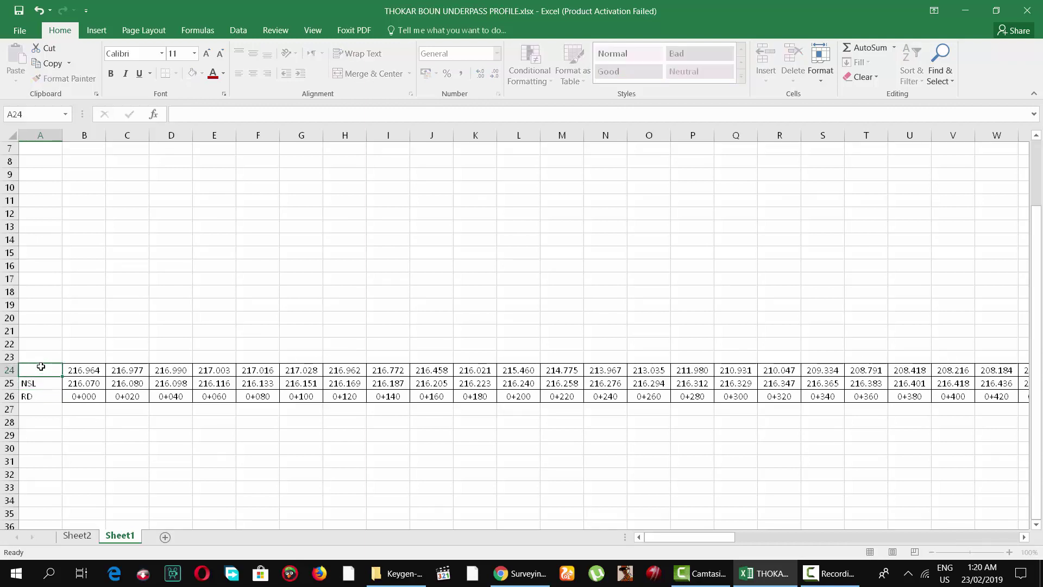
text(PGL)
click(159, 341)
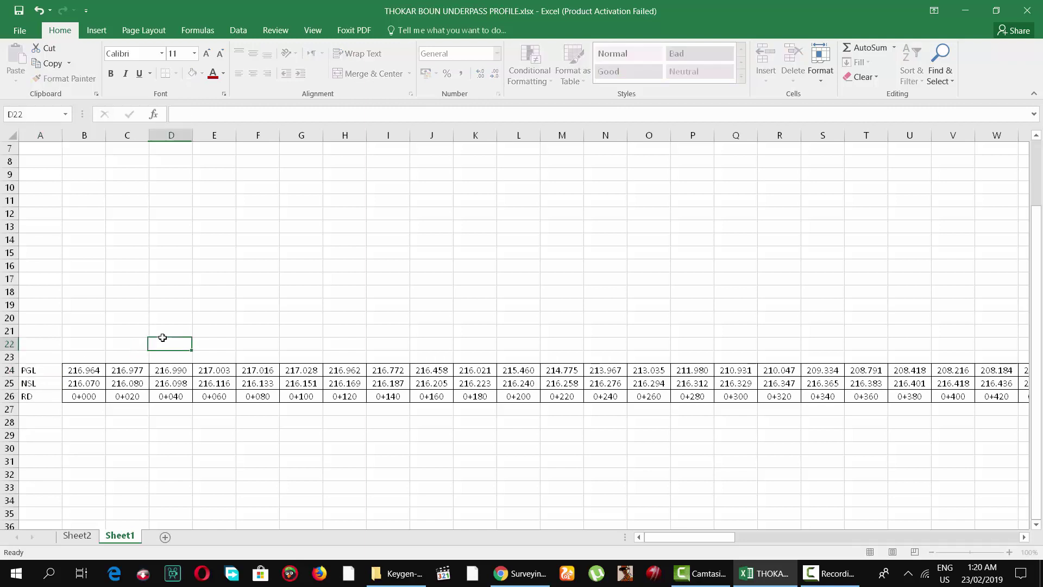
Select rows 24–26 from column A across all data columns
click(38, 371)
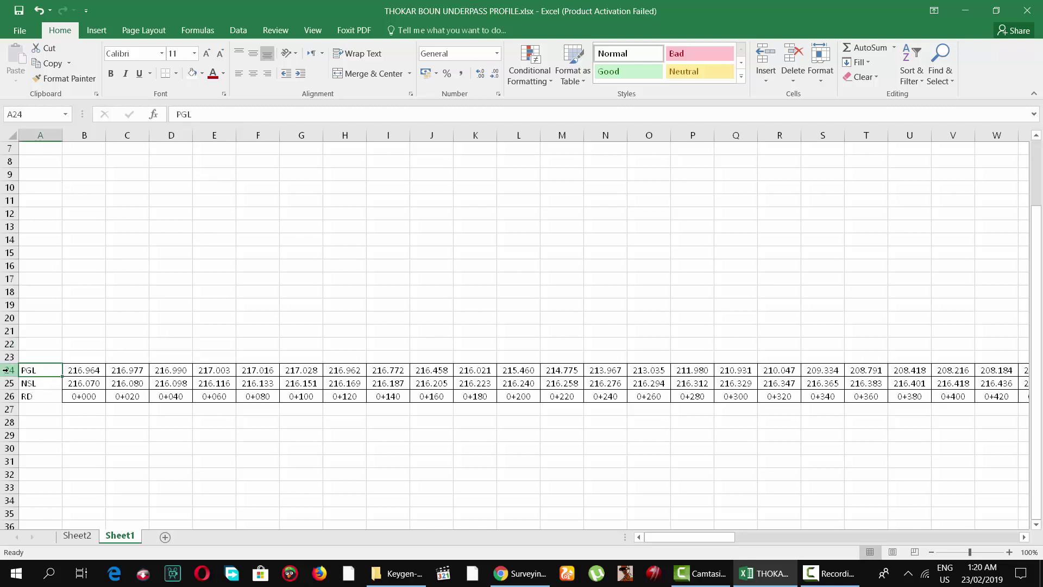
drag(28, 370, 13, 396)
key(ctrl+shift+Right)
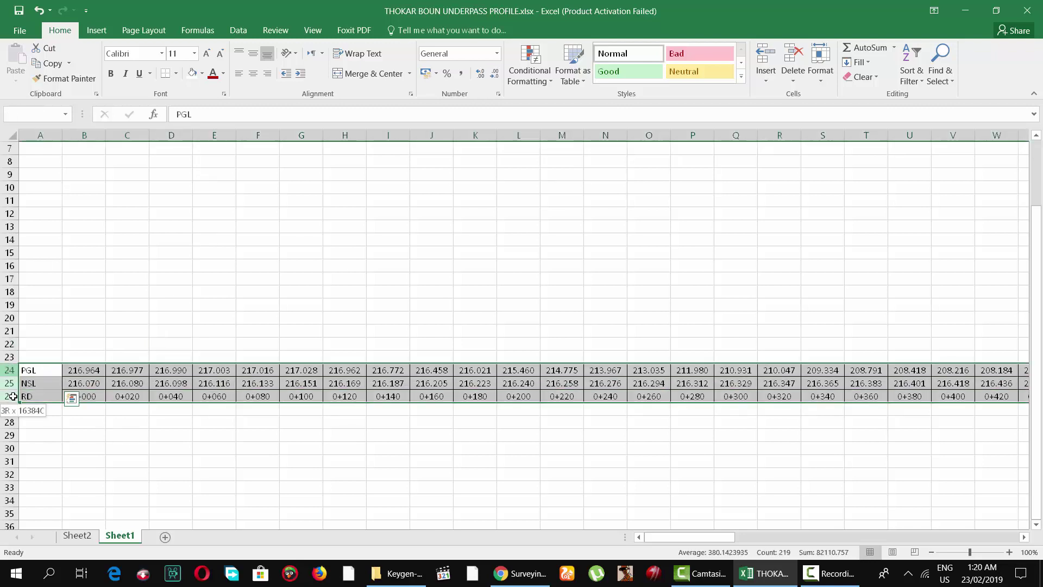
Set the text orientation of the selected PGL, NSL and RD rows to 90 degrees
right_click(112, 382)
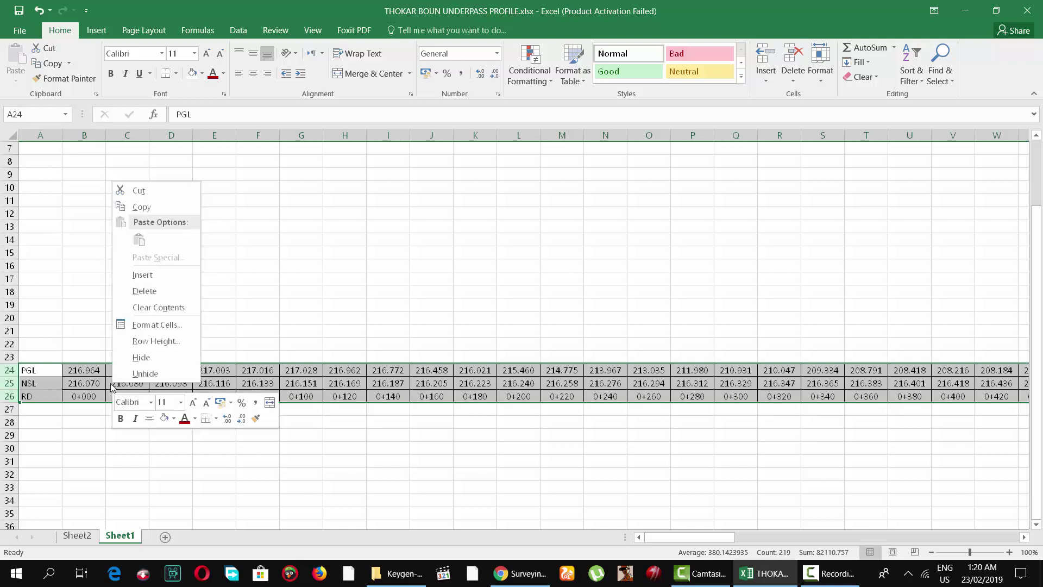
click(157, 325)
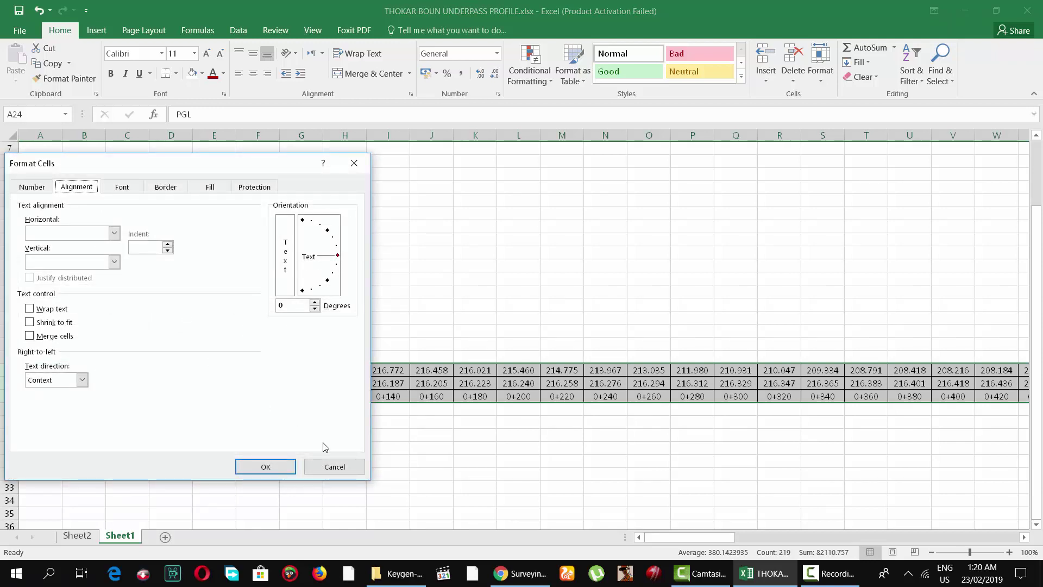
click(332, 467)
right_click(38, 375)
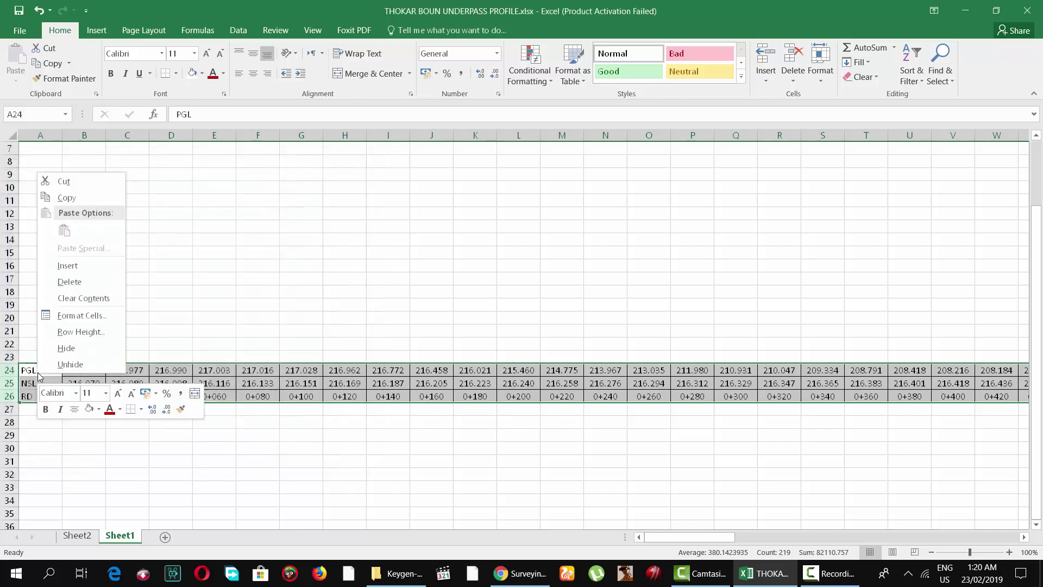
click(82, 316)
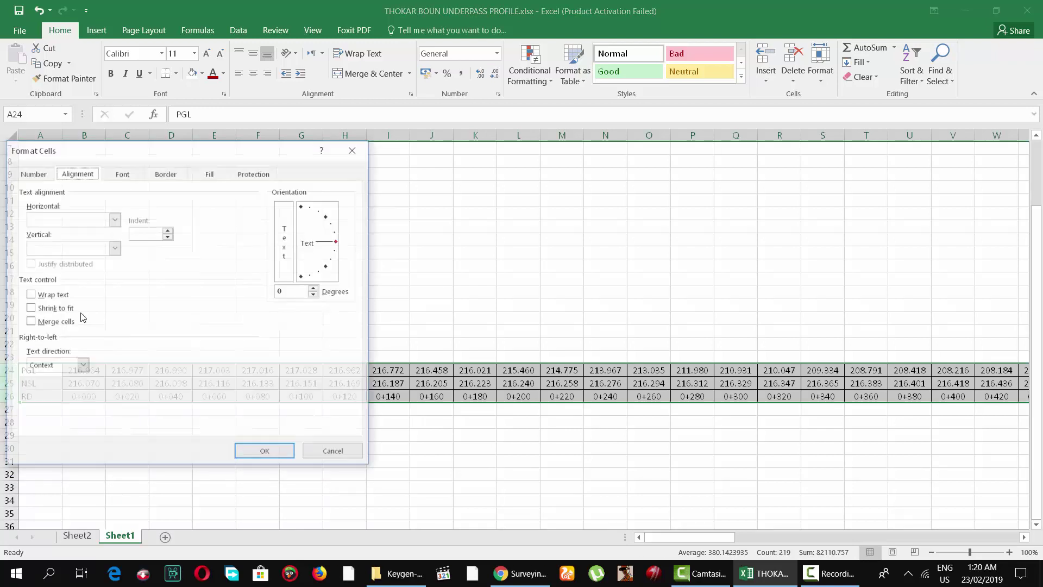
click(26, 174)
click(81, 174)
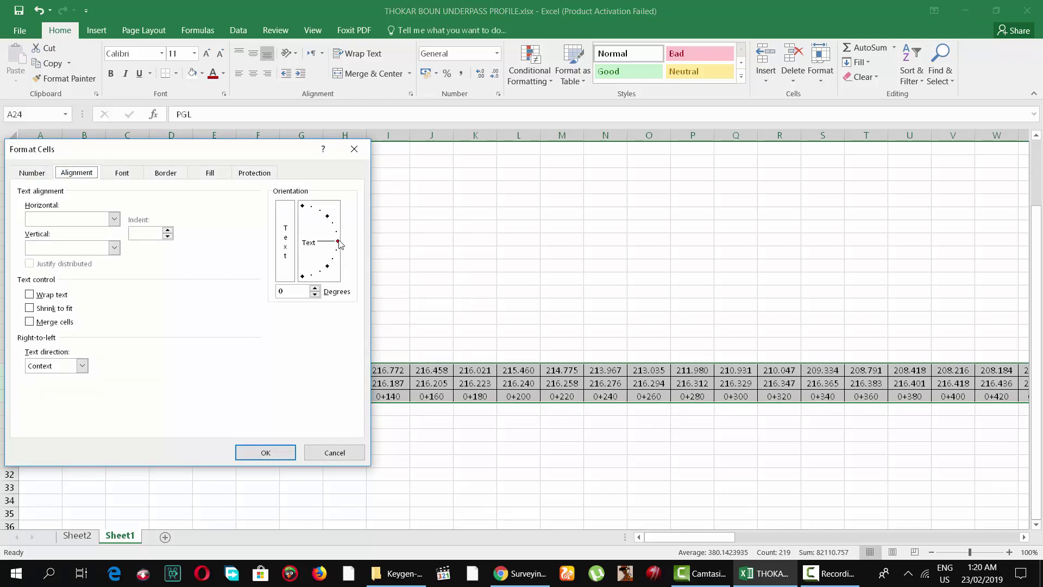
drag(338, 241, 303, 203)
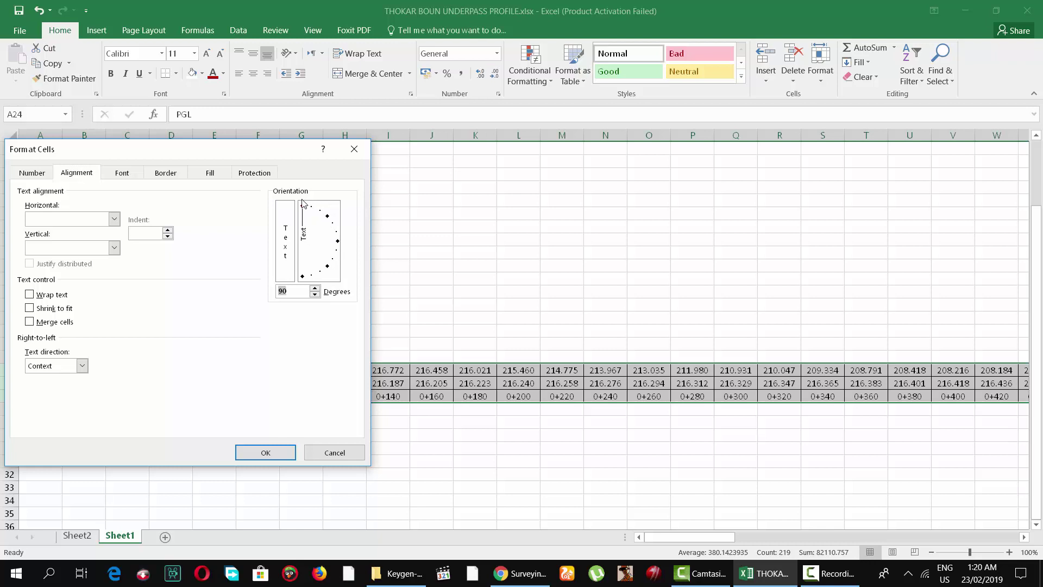
click(267, 453)
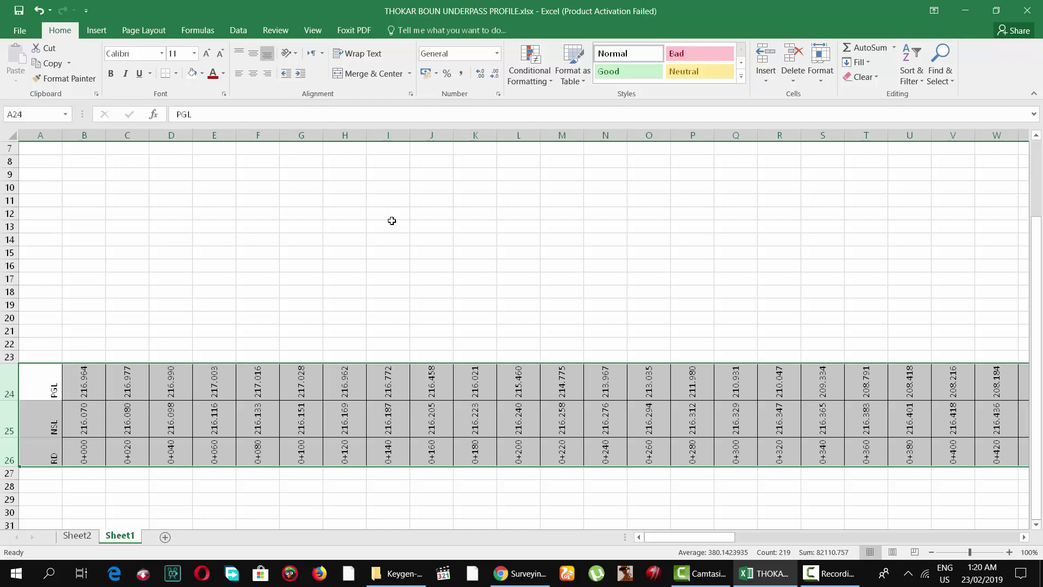
Set the width of columns A through BU to 3
mouse_move(45, 132)
mouse_down()
mouse_move(1041, 185)
mouse_move(1040, 212)
mouse_up()
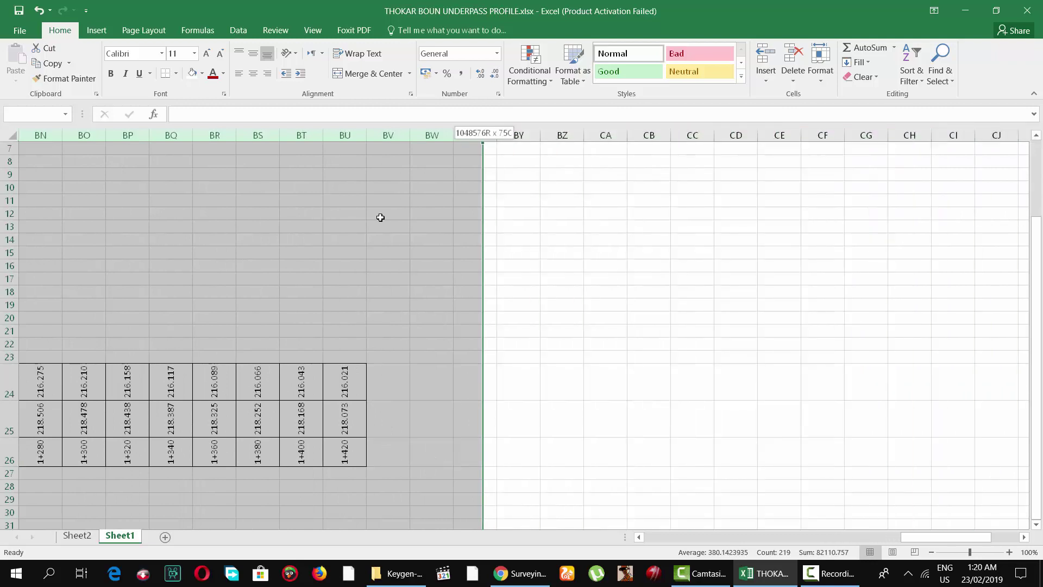
drag(1040, 212, 343, 129)
right_click(339, 135)
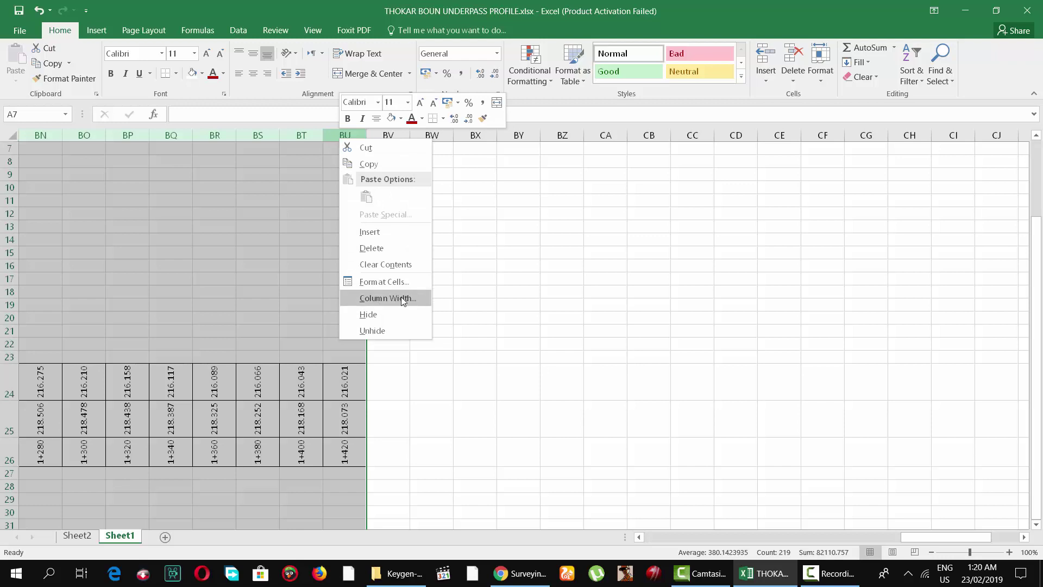
click(402, 298)
text(3)
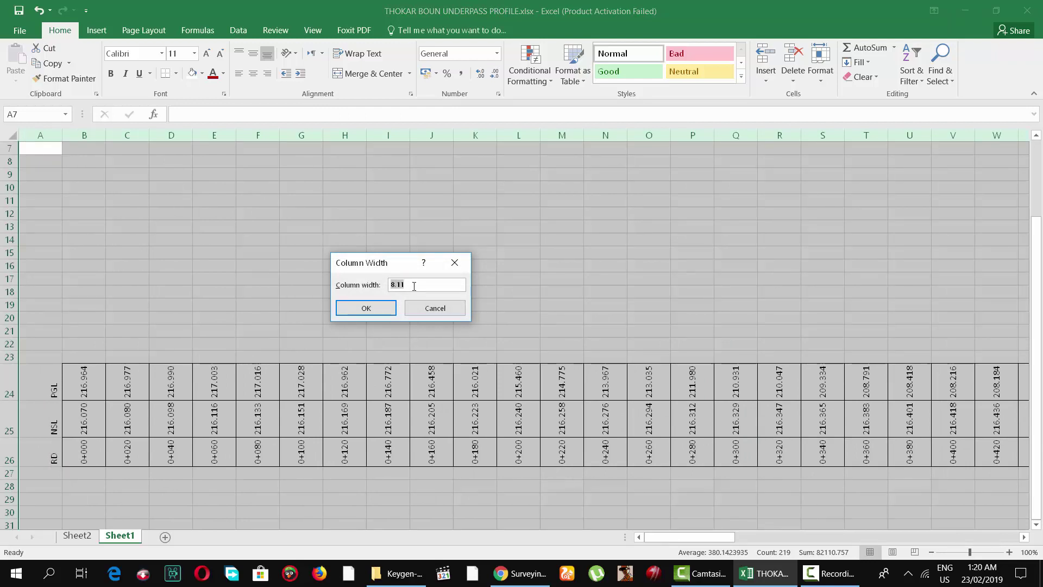
click(375, 313)
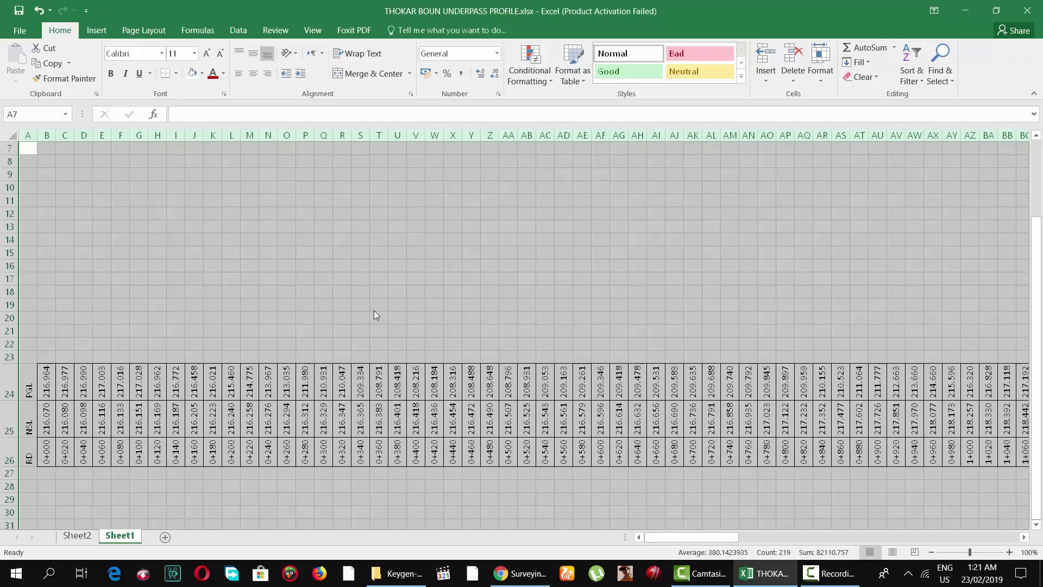
click(157, 327)
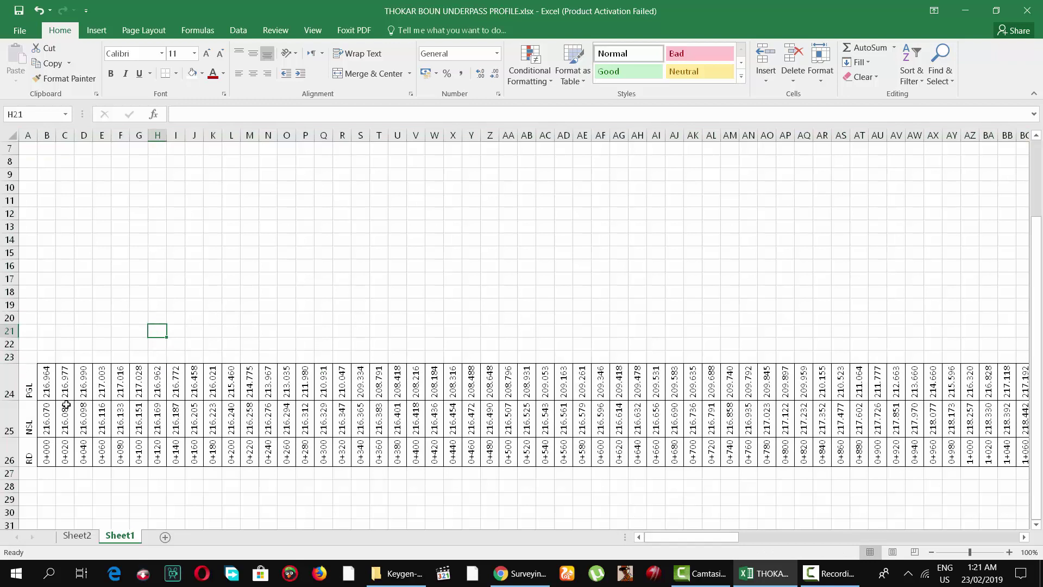
click(10, 382)
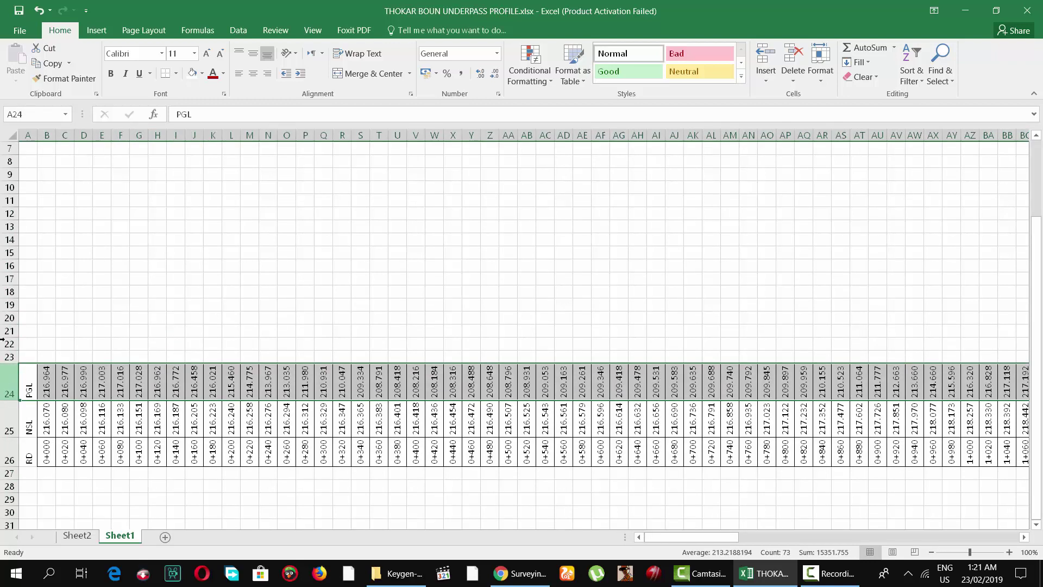
click(222, 73)
click(223, 192)
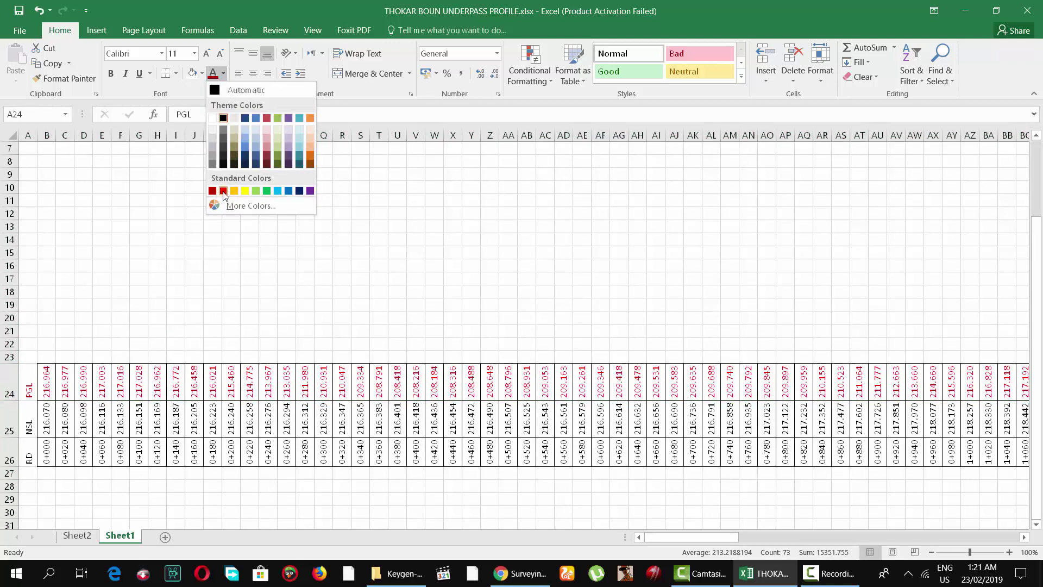
click(223, 191)
click(193, 53)
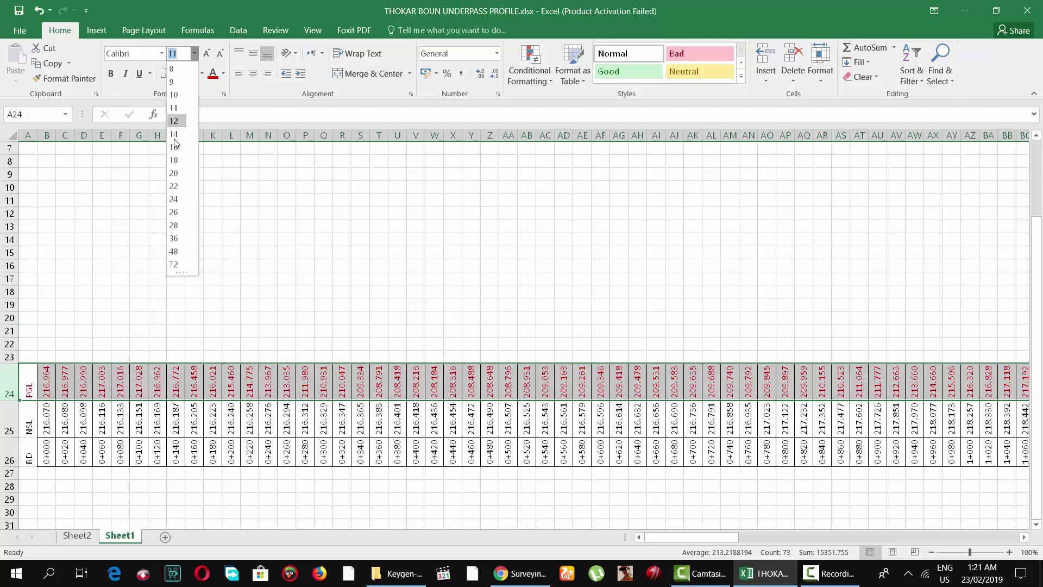
click(176, 135)
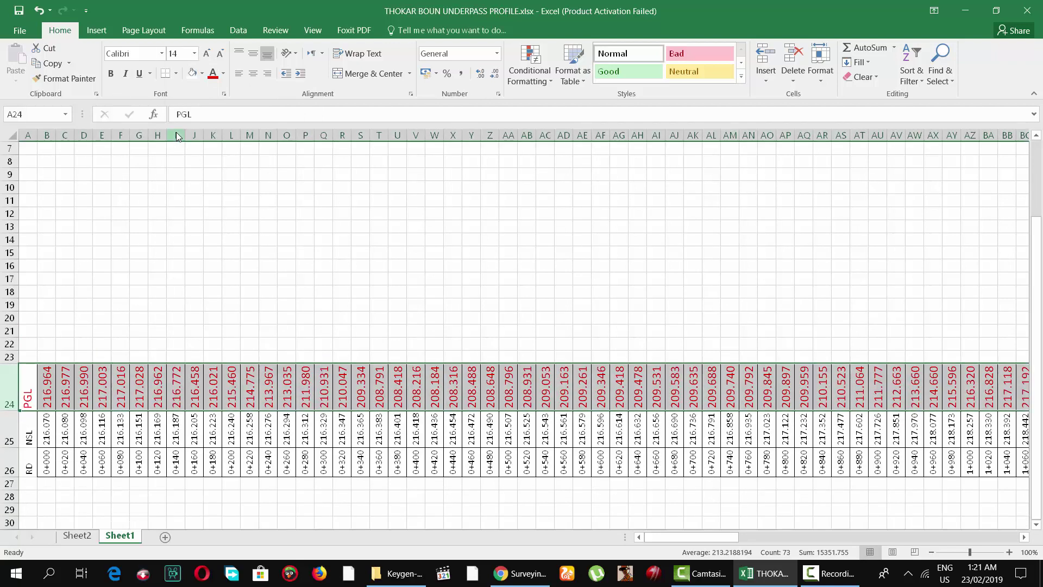
click(18, 427)
click(111, 74)
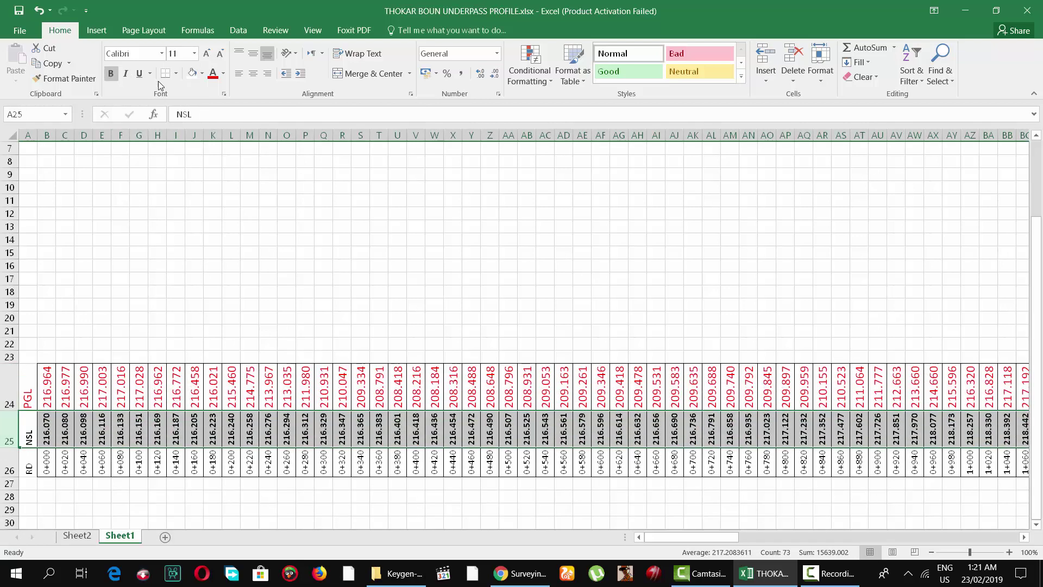
click(23, 461)
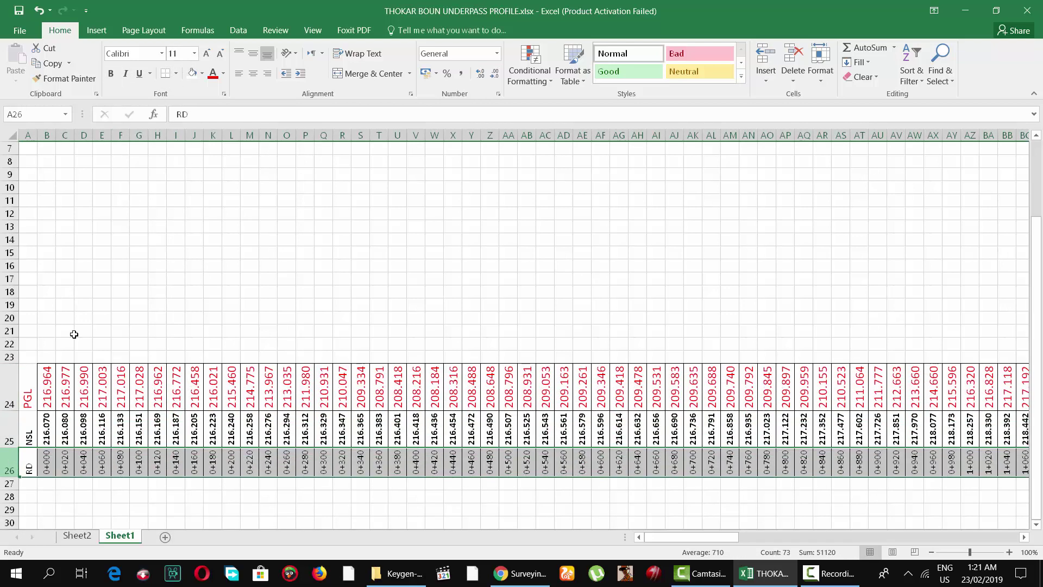
click(226, 74)
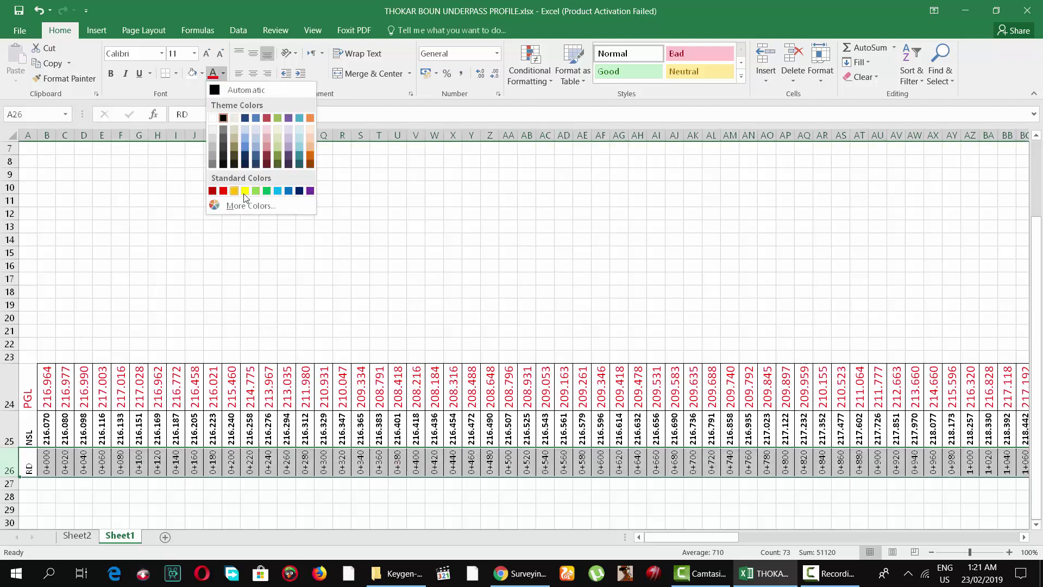
click(212, 191)
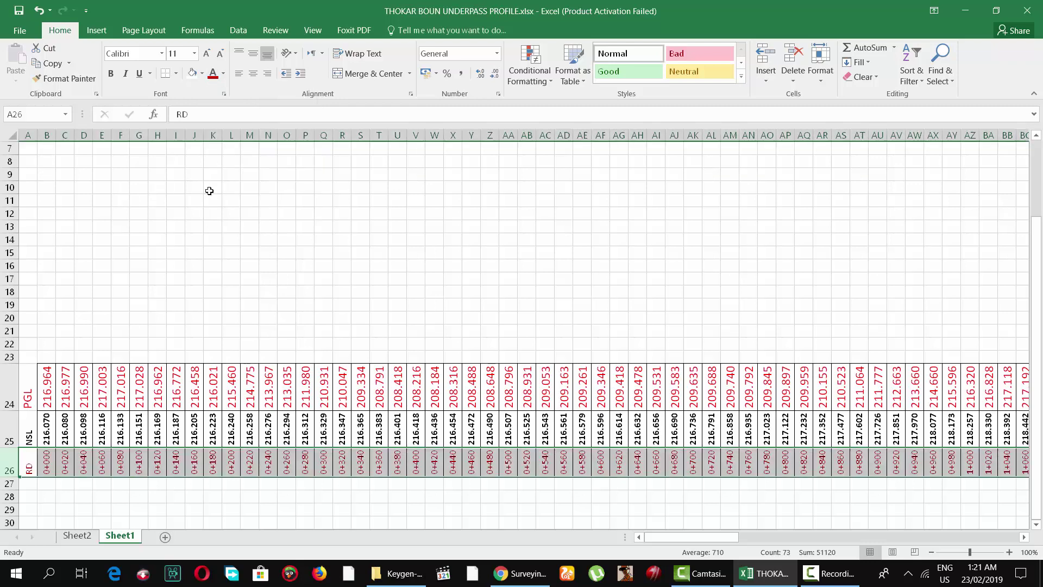
click(200, 297)
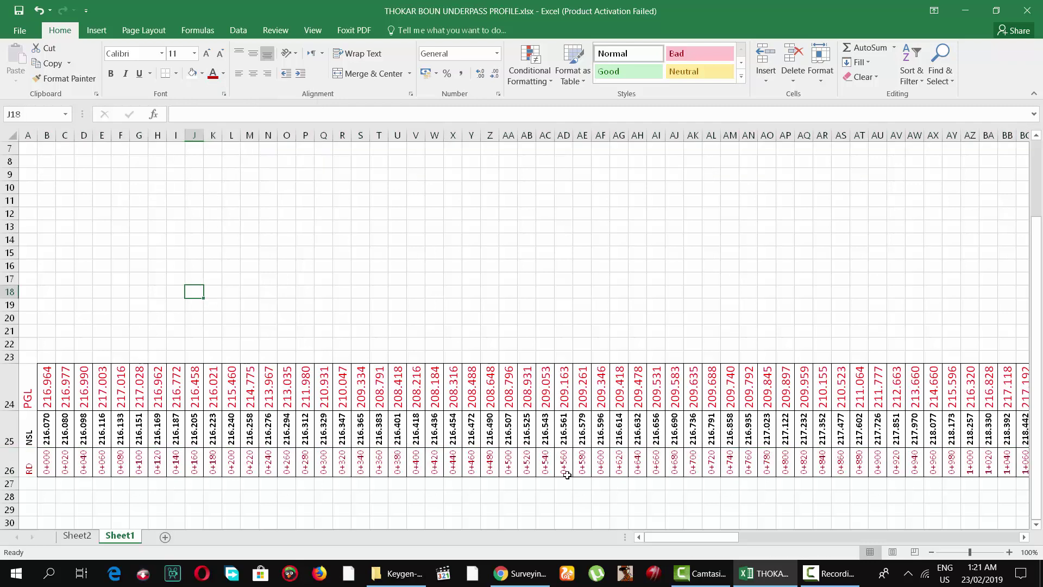
Select B24:BU25 and insert a Line with Markers chart of the levels
mouse_move(680, 540)
mouse_down()
mouse_move(735, 550)
mouse_move(667, 548)
mouse_up()
mouse_move(47, 373)
mouse_down()
mouse_move(611, 434)
mouse_move(1040, 430)
mouse_up()
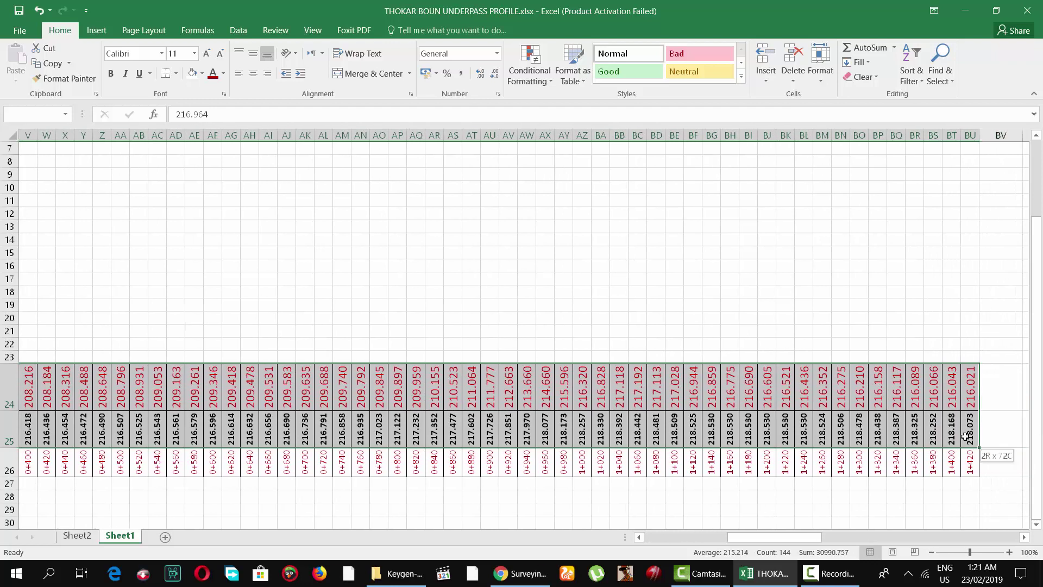
drag(1040, 430, 975, 435)
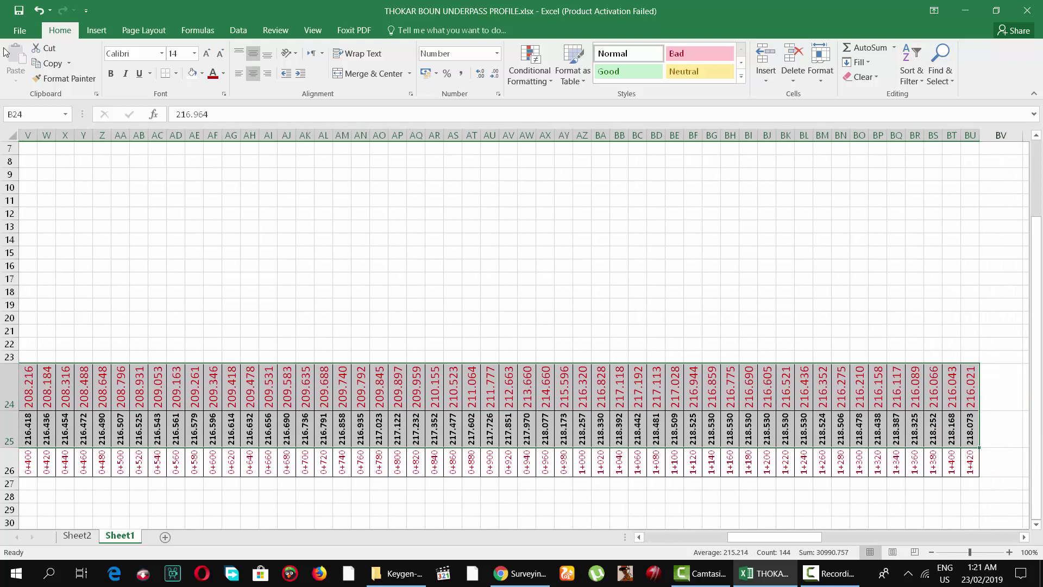
click(93, 33)
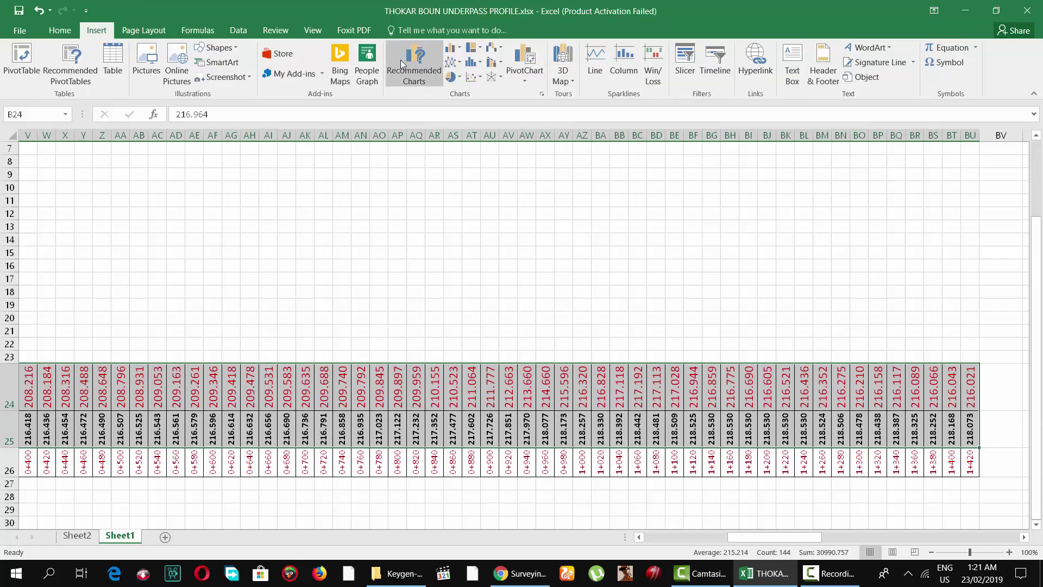
click(455, 61)
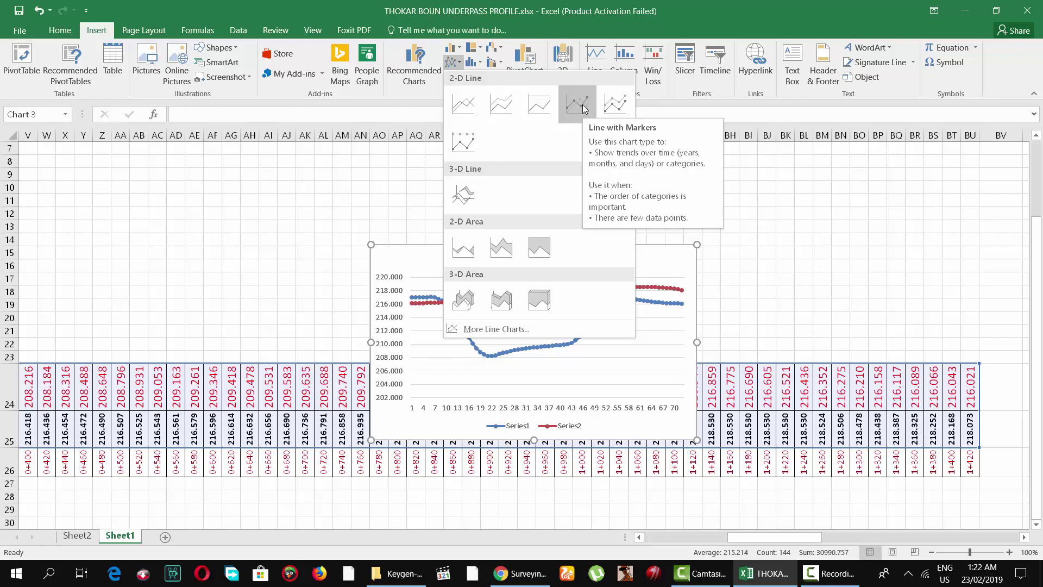
click(582, 104)
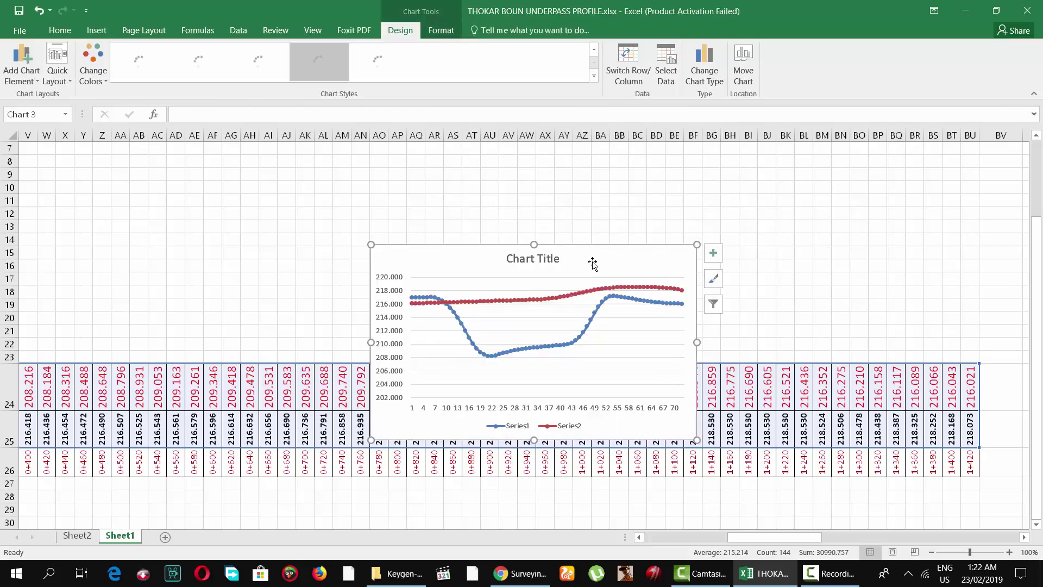
Move the chart above the data rows and widen it from column A rightward
drag(585, 263, 508, 169)
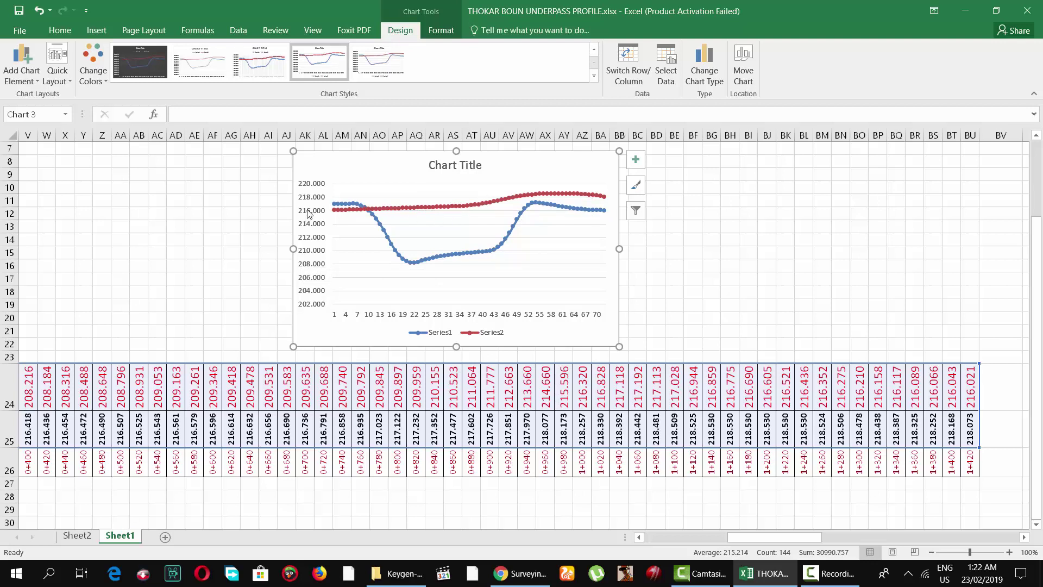
drag(620, 249, 976, 263)
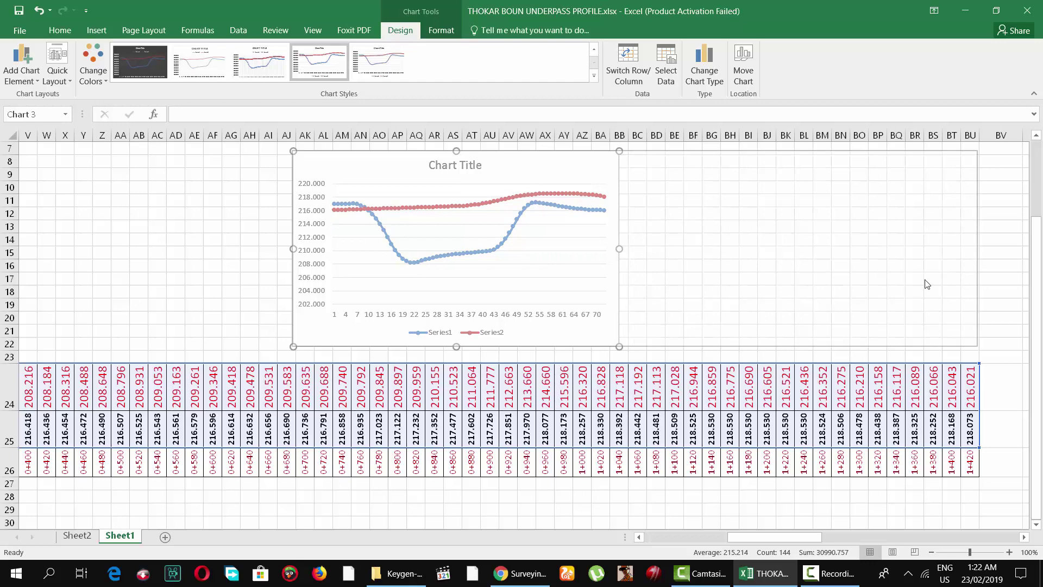
drag(281, 247, 21, 249)
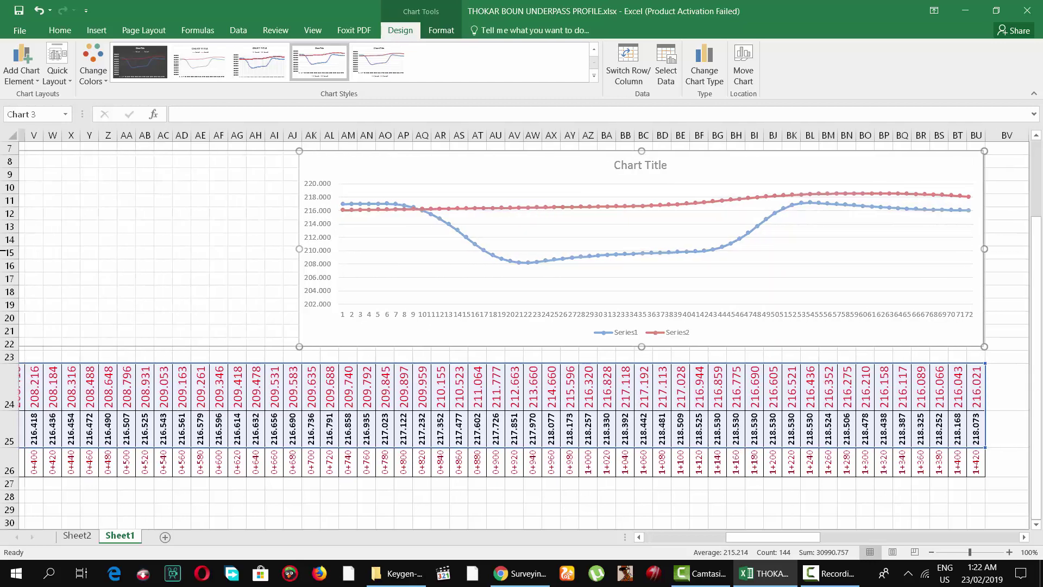
drag(736, 538, 660, 534)
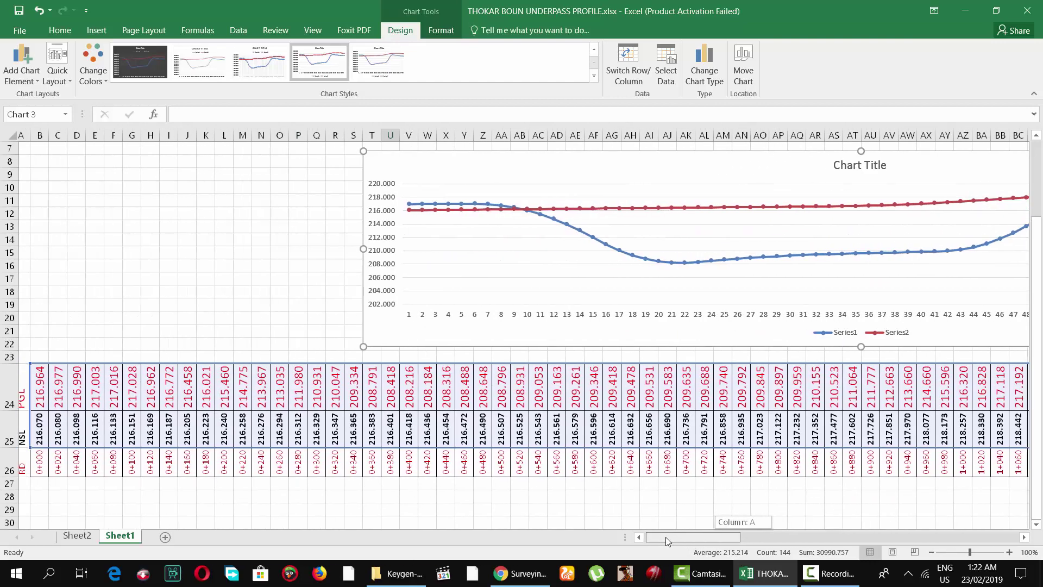
drag(369, 248, 29, 264)
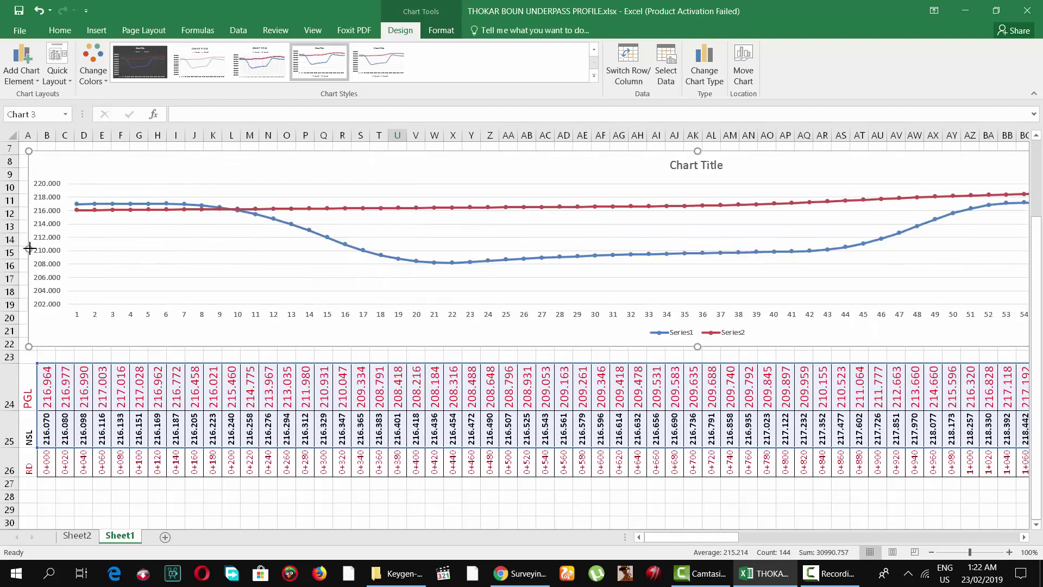
drag(29, 248, 19, 249)
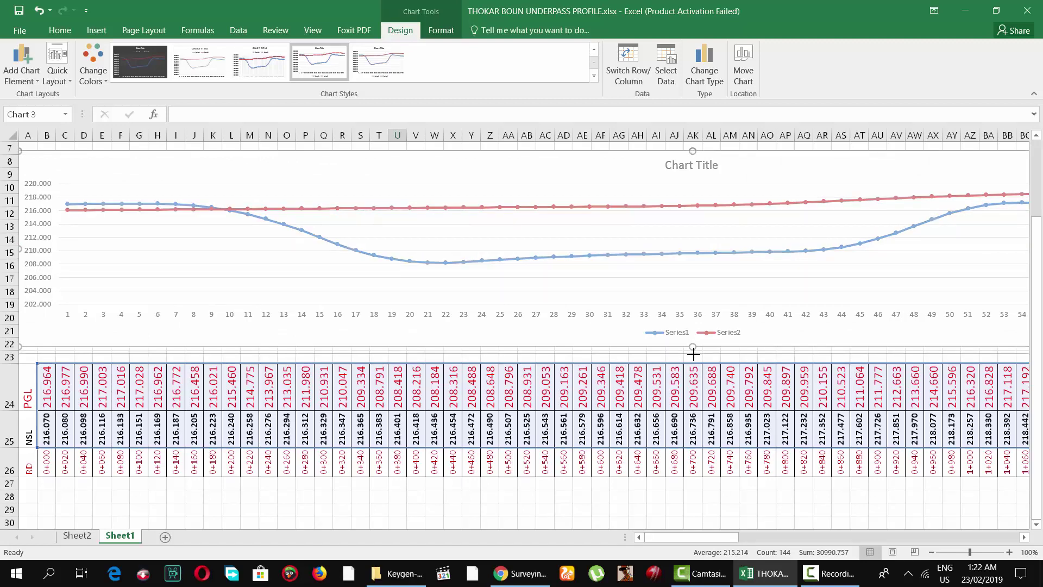
Raise the chart's top edge up to row 1
drag(693, 346, 693, 359)
scroll(674, 261, up, 2)
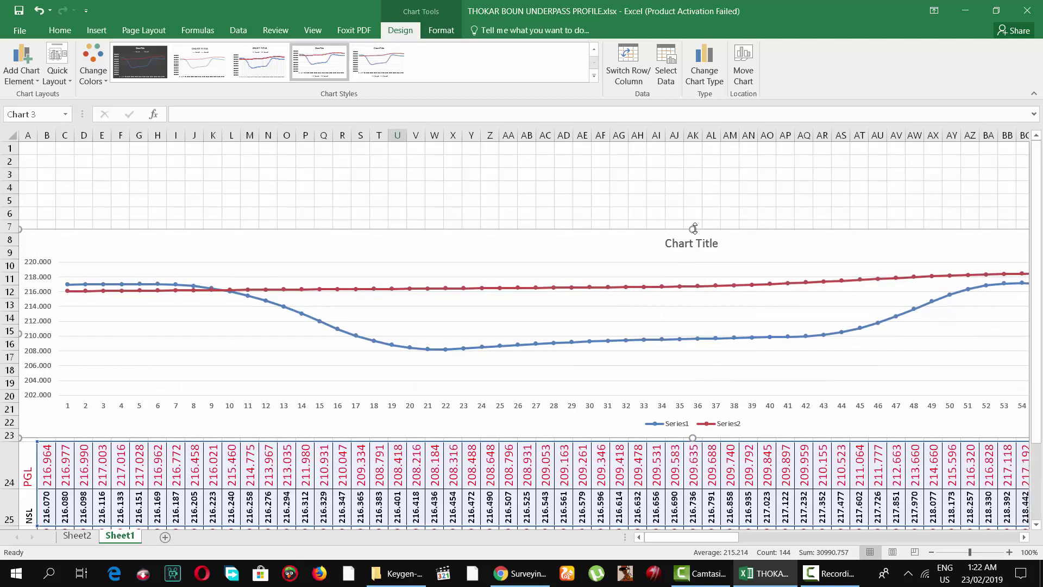
drag(690, 158, 690, 146)
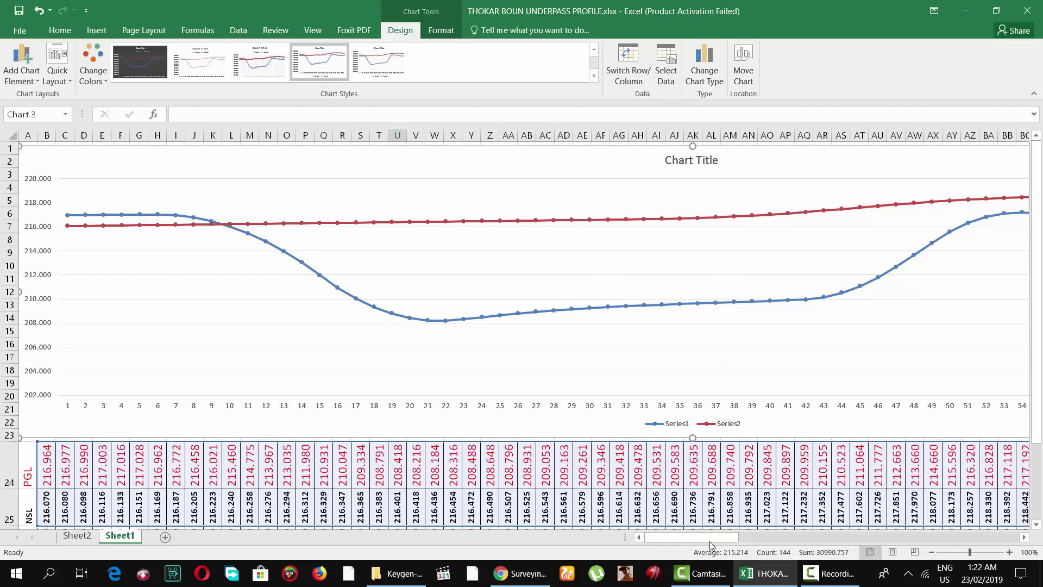
mouse_move(710, 540)
mouse_down()
mouse_move(816, 536)
mouse_move(644, 538)
mouse_up()
Colour the Series1 (PGL) chart line red using the Outline colour choices
click(544, 478)
click(531, 315)
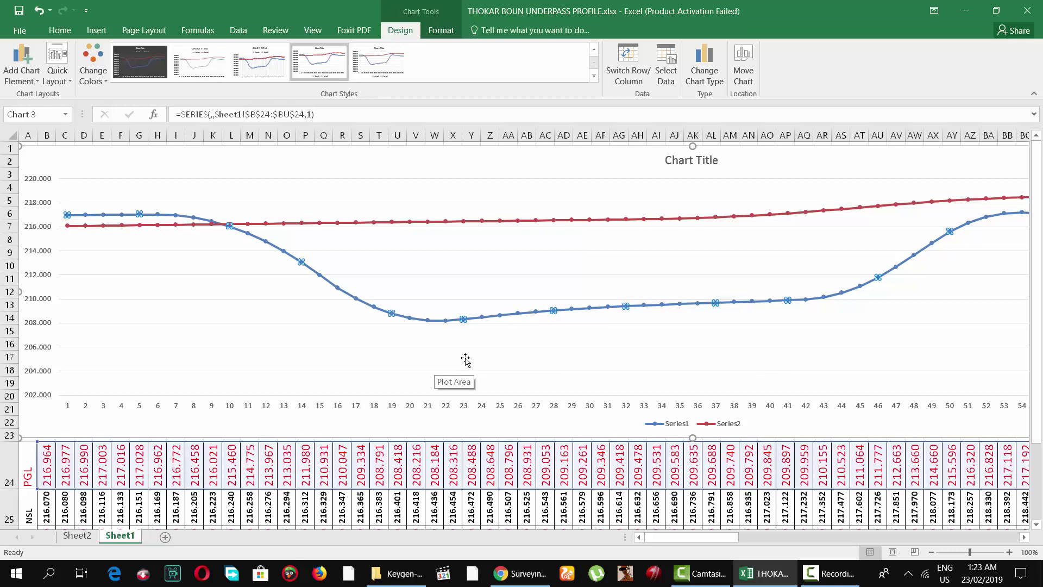
click(532, 281)
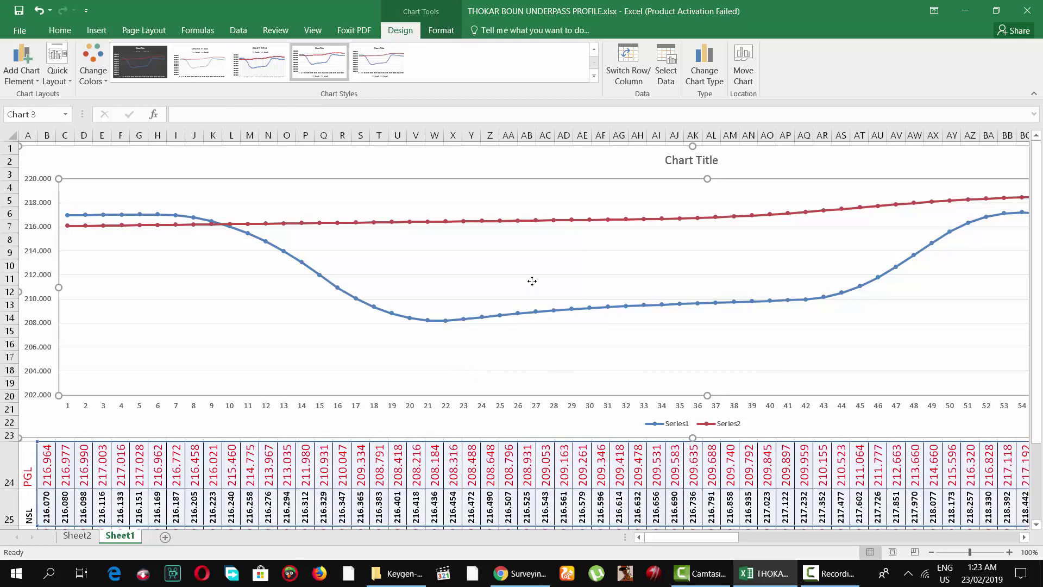
click(502, 222)
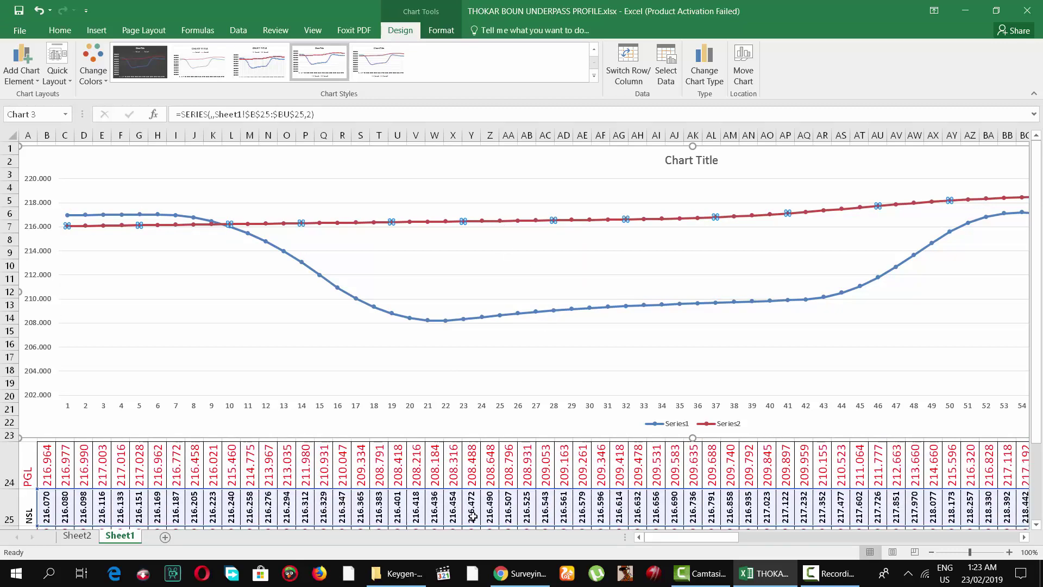
right_click(546, 315)
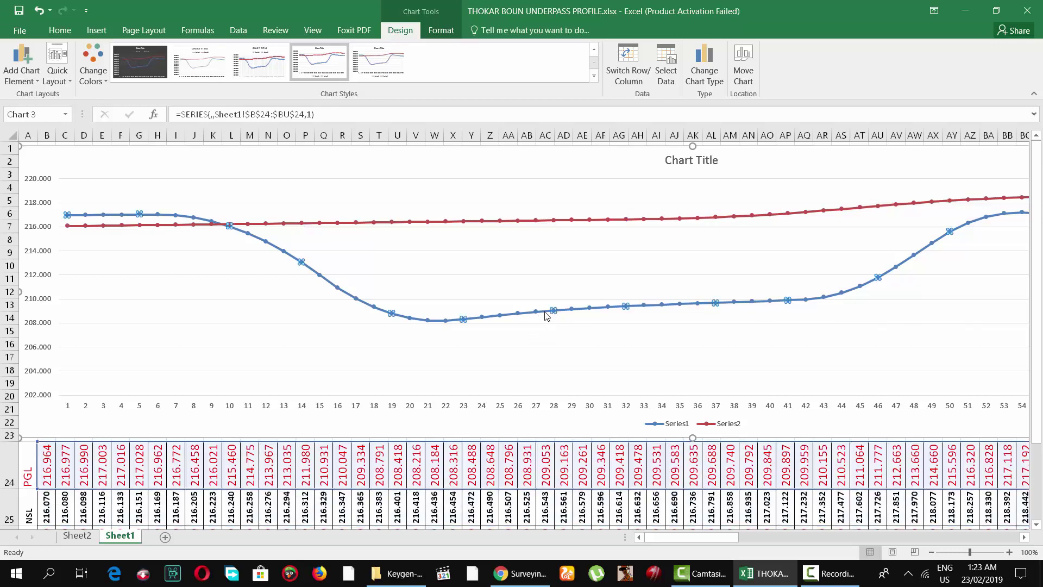
click(585, 278)
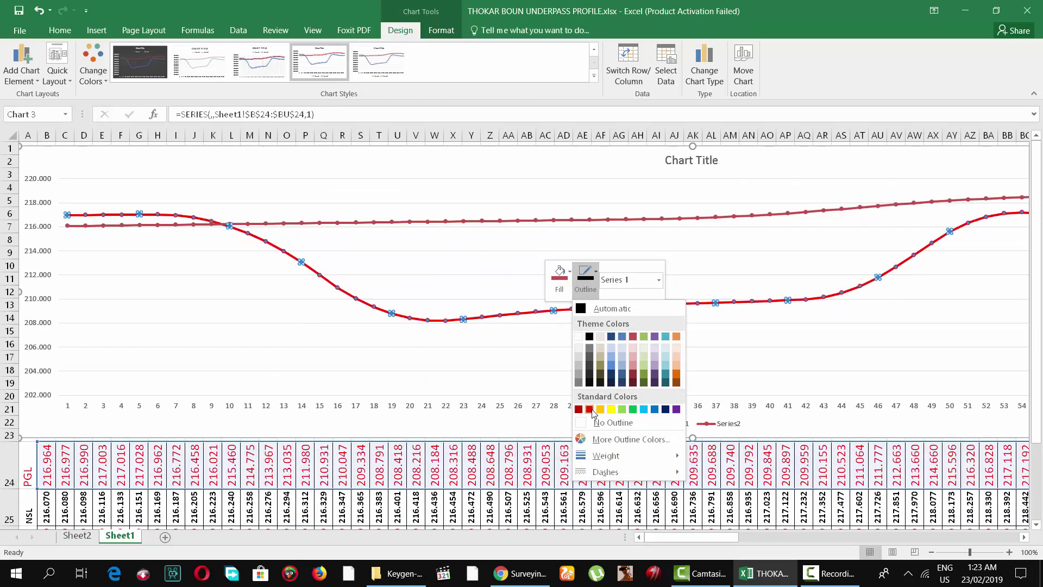
click(591, 410)
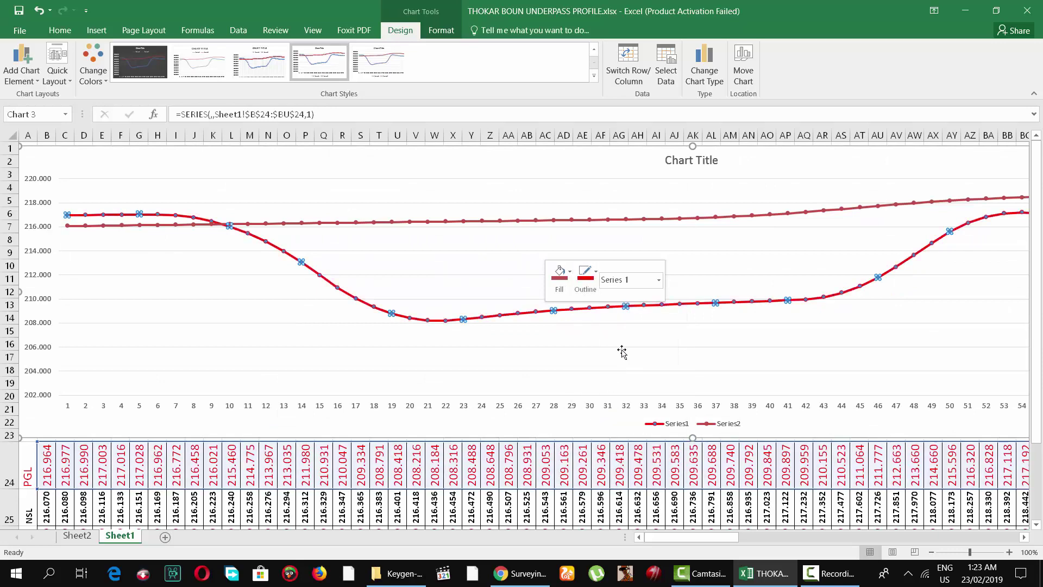
click(578, 364)
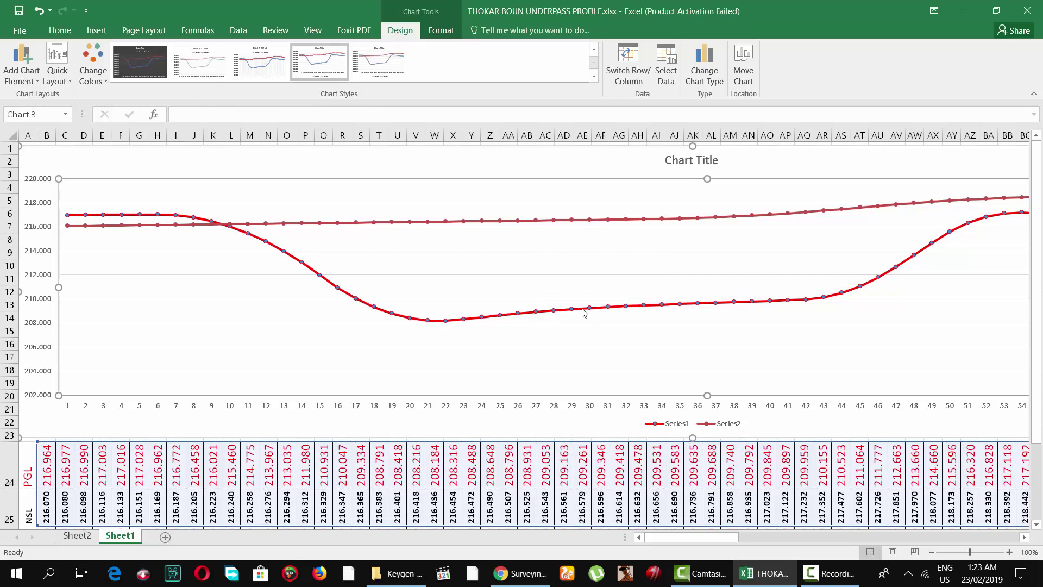
Set the Series2 (NSL) line outline to black, then deselect the chart
click(582, 222)
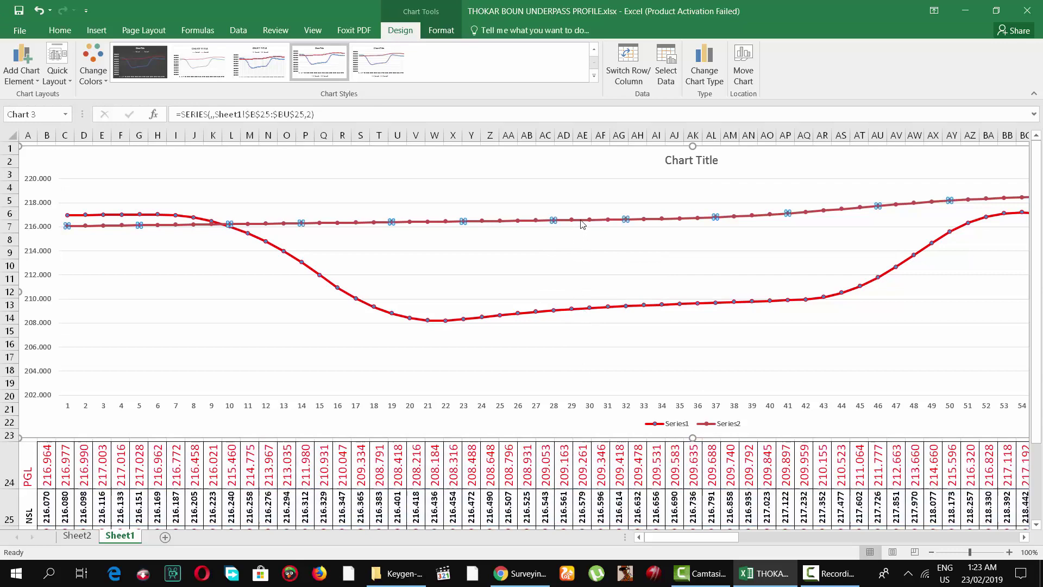
right_click(581, 222)
click(625, 185)
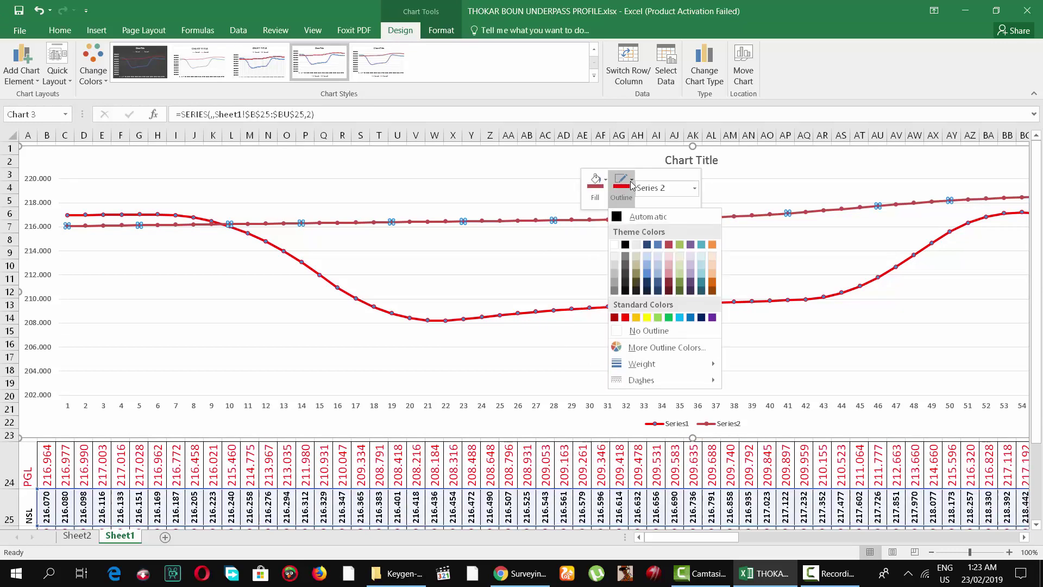
click(626, 244)
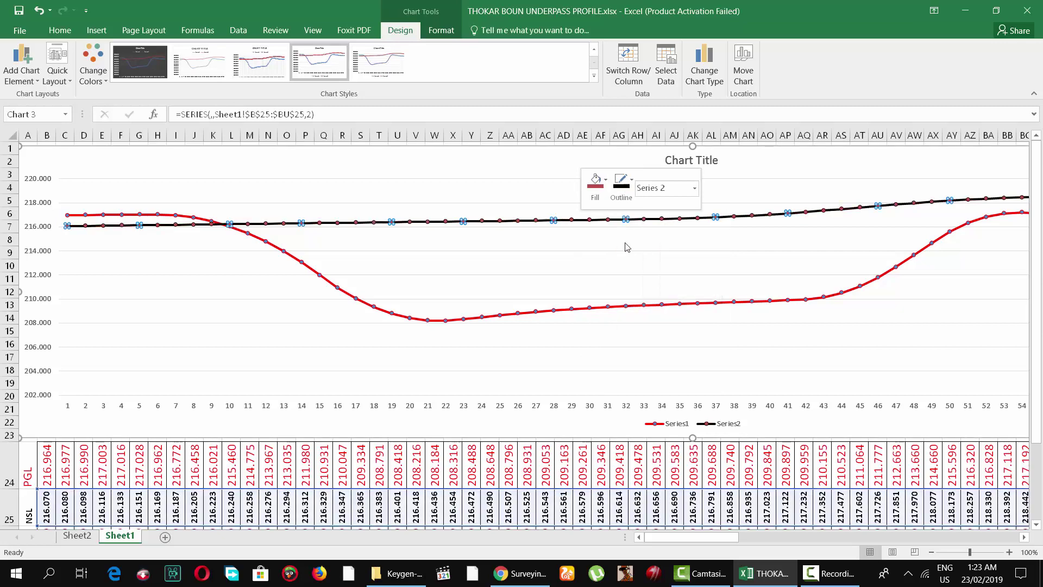
click(561, 260)
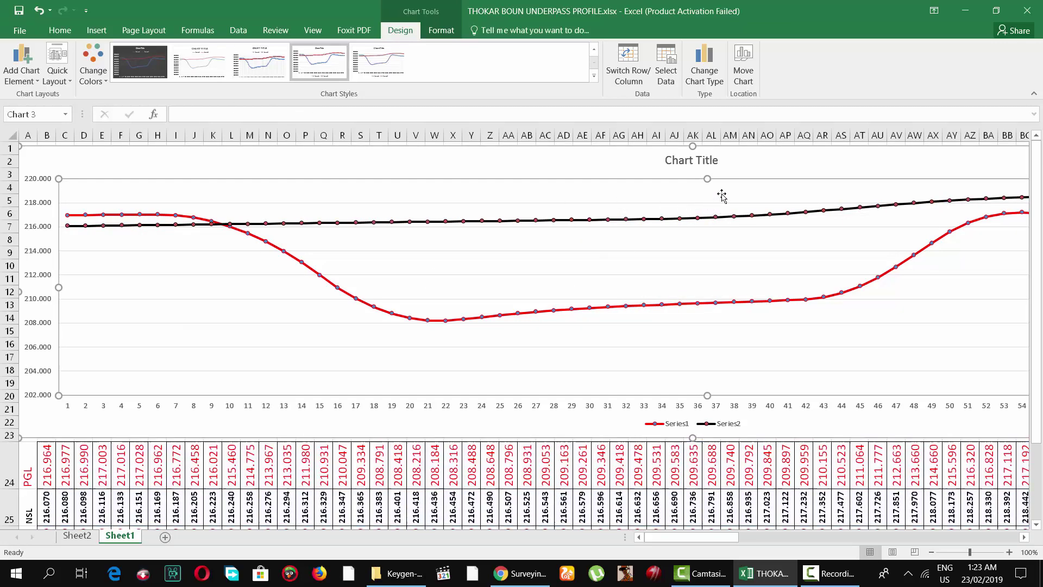
drag(737, 538, 871, 538)
click(771, 396)
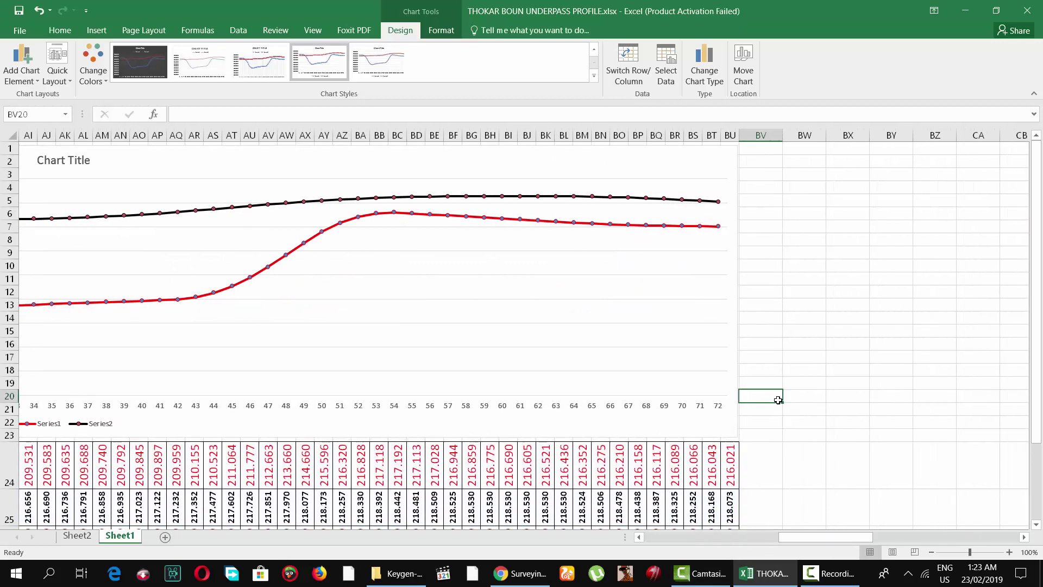
drag(800, 540, 670, 541)
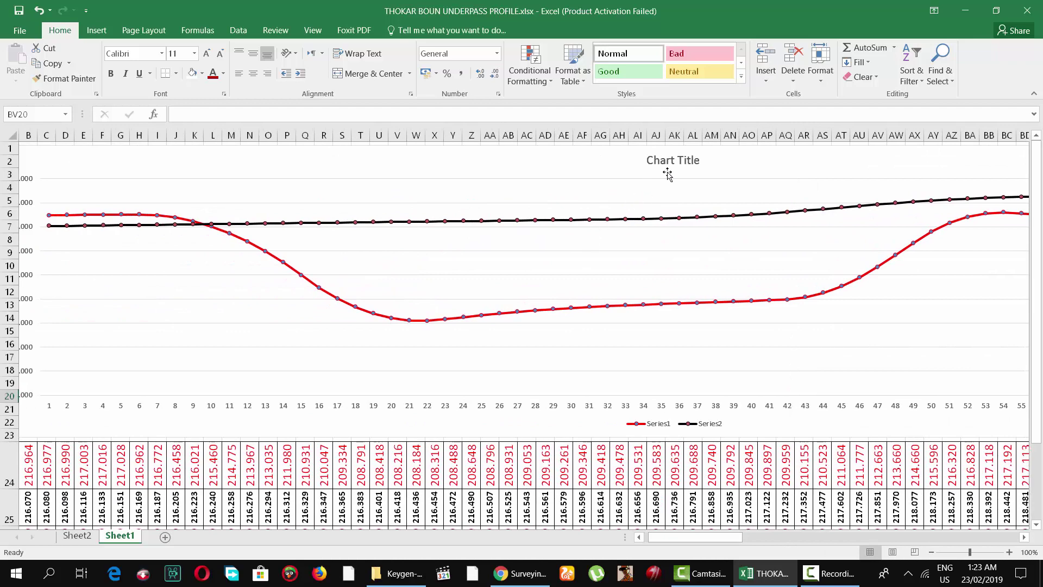
Replace the chart title with 'Surveying Engineering Desining Information' and a second line 'L-Section'
click(681, 161)
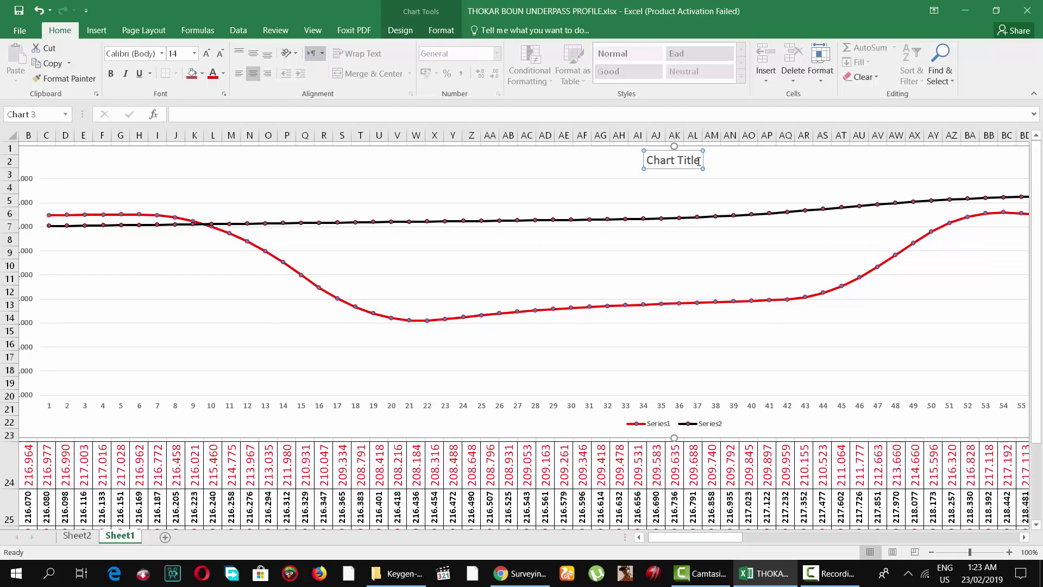
click(699, 160)
key(ctrl+a)
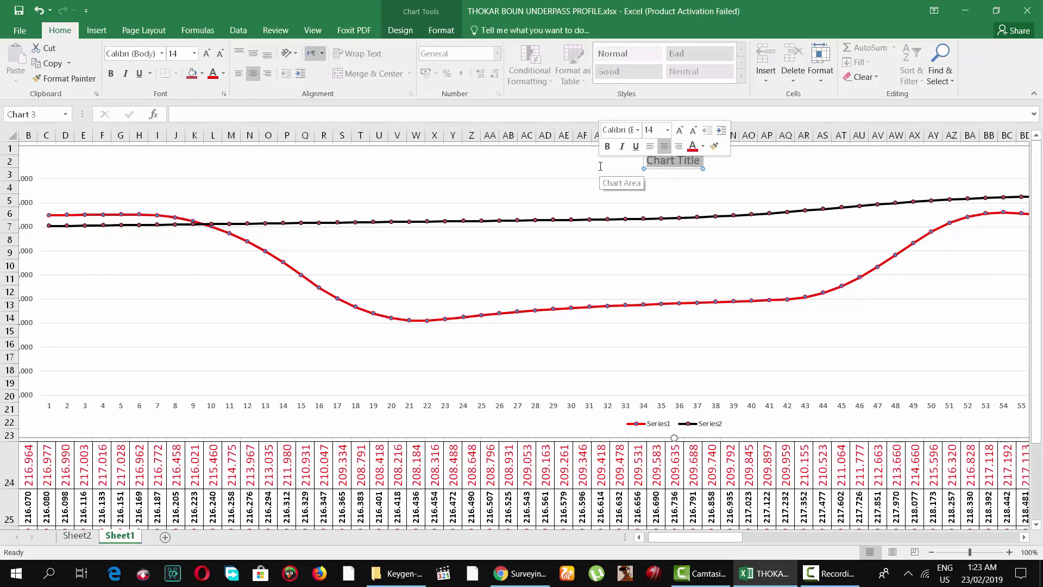
text(Su)
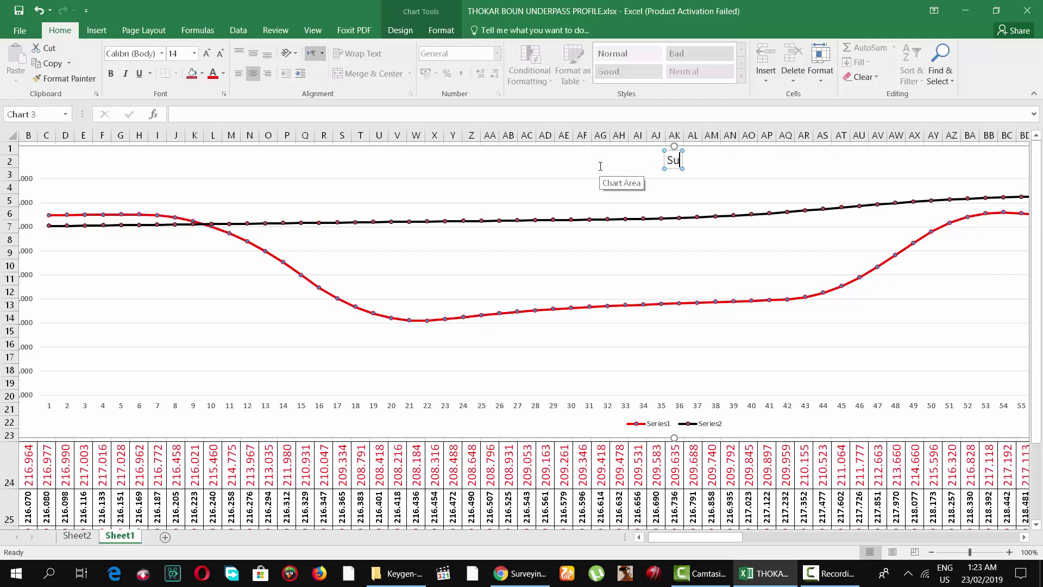
text(rvr)
key(BackSpace)
text(ve)
text(ying)
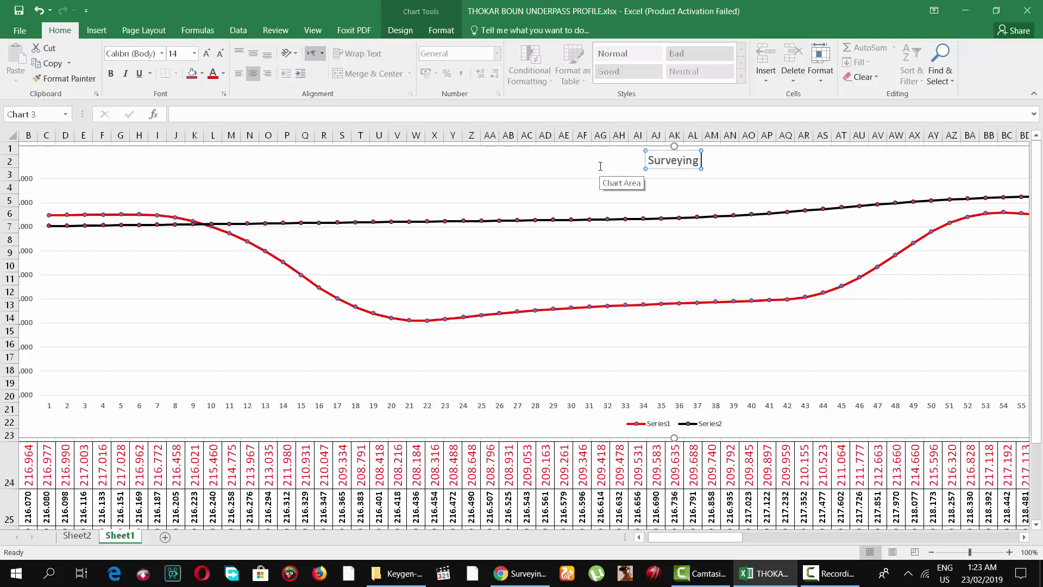
text( Engin)
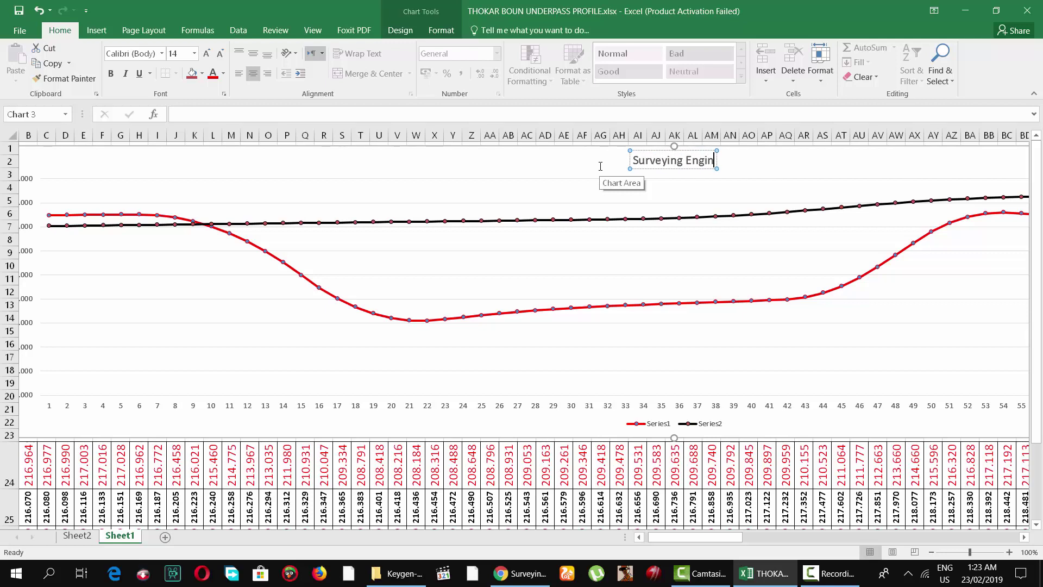
text(eering)
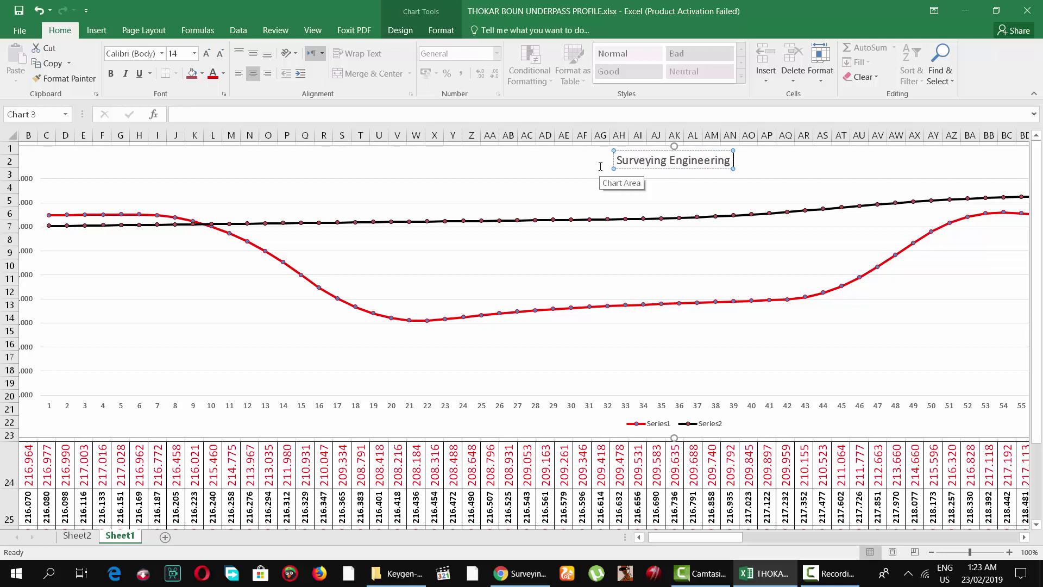
text( Desini)
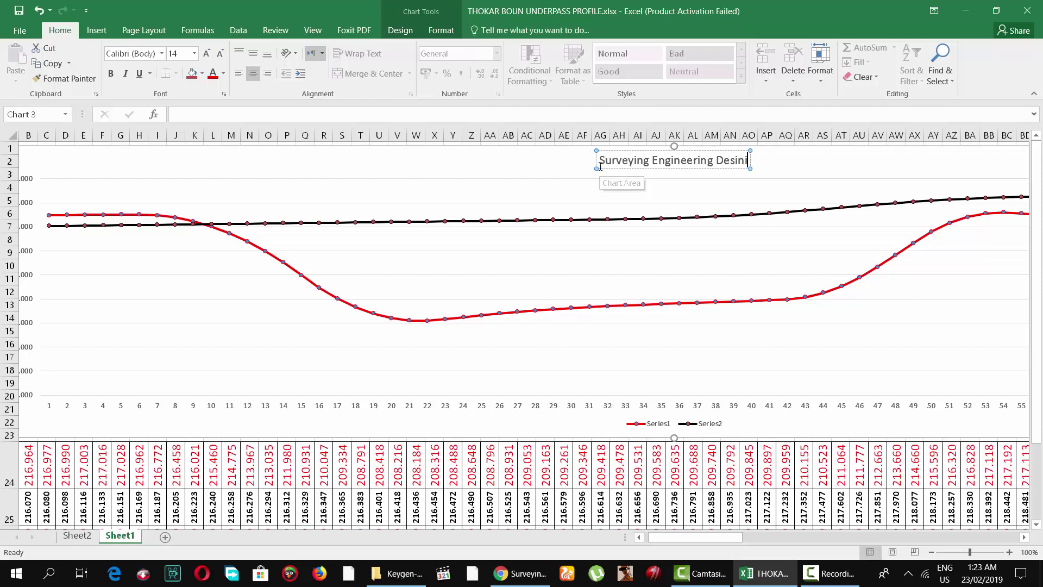
text(ng Info)
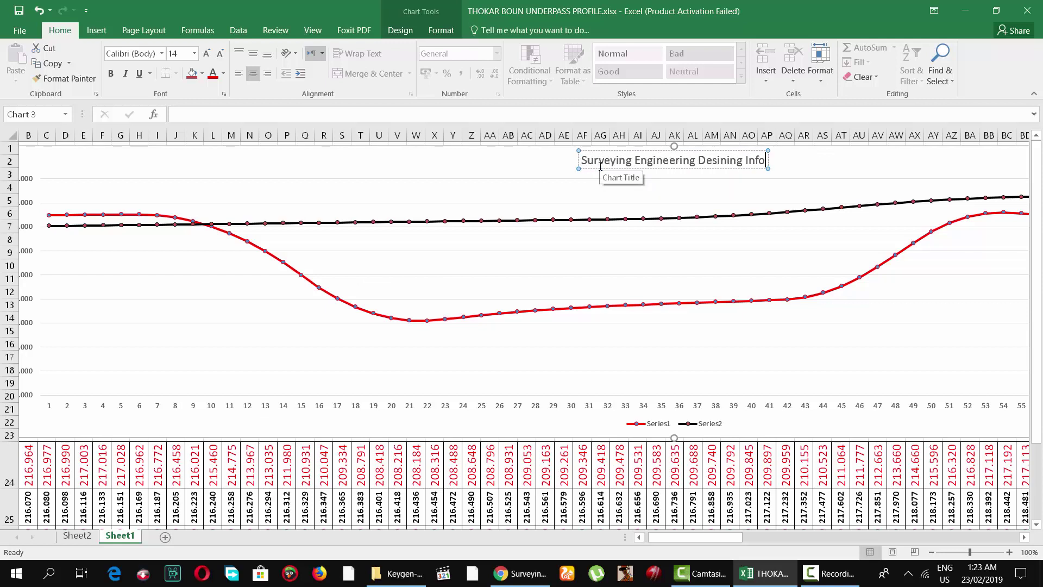
text(rmati)
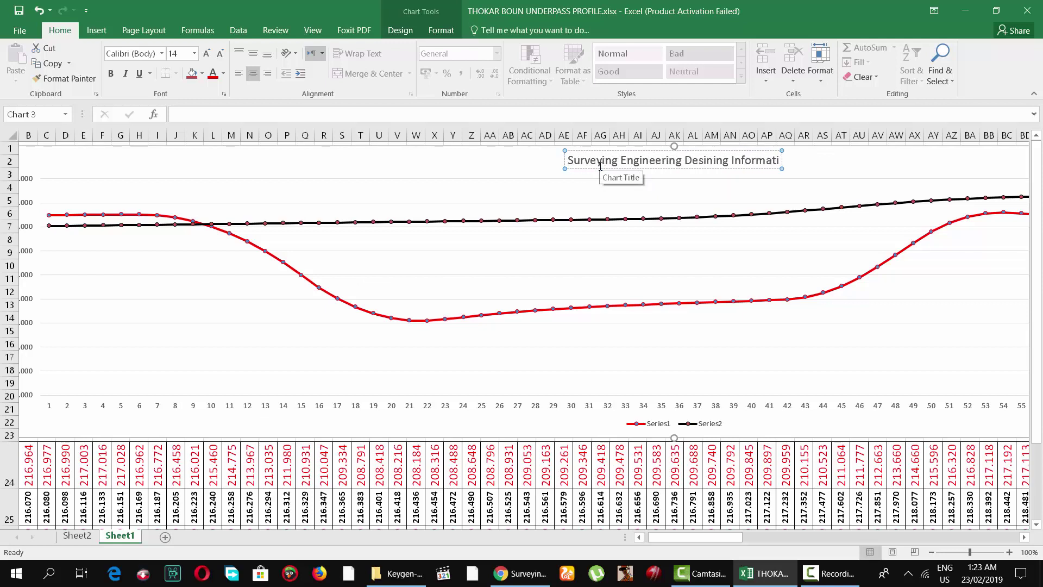
text(on)
key(Return)
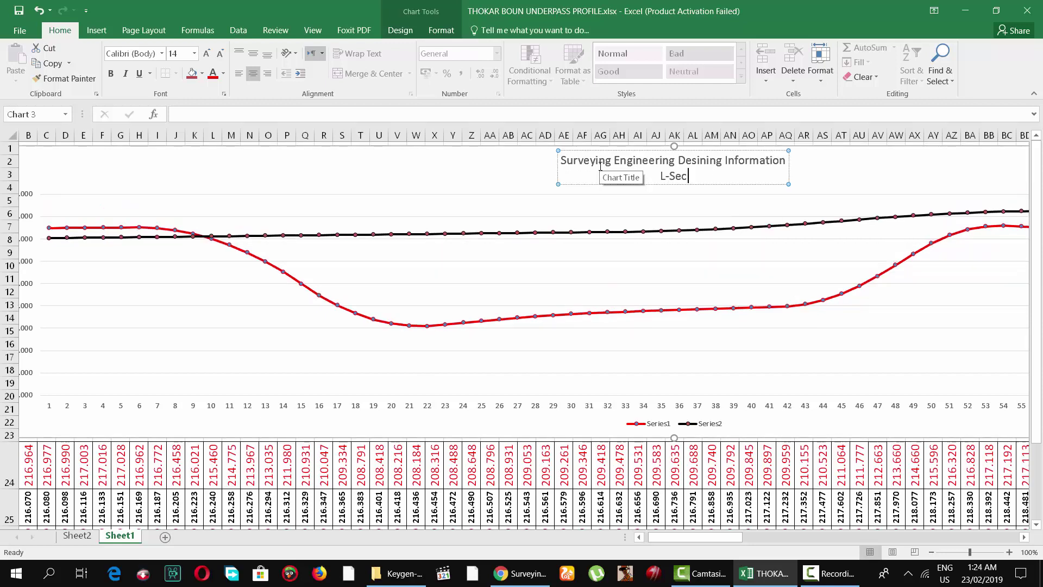
text(tion)
click(578, 289)
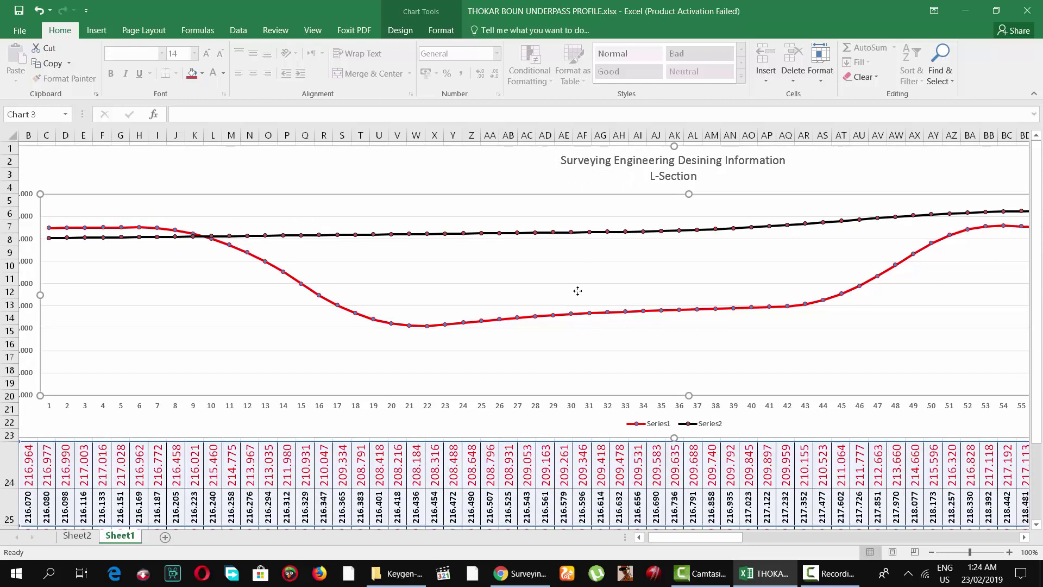
Delete the 1–55 horizontal axis labels from the chart
click(734, 406)
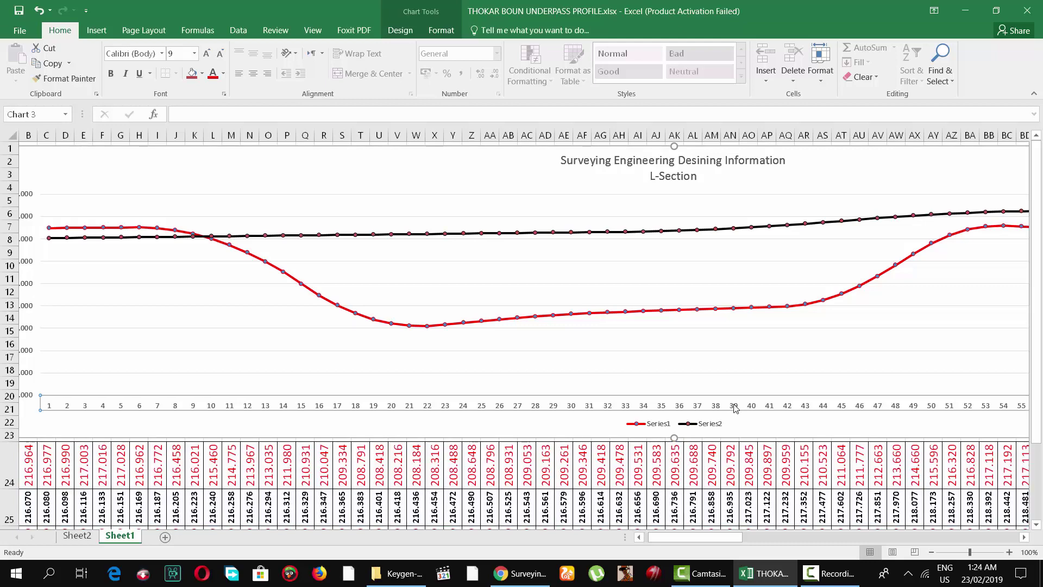
key(Delete)
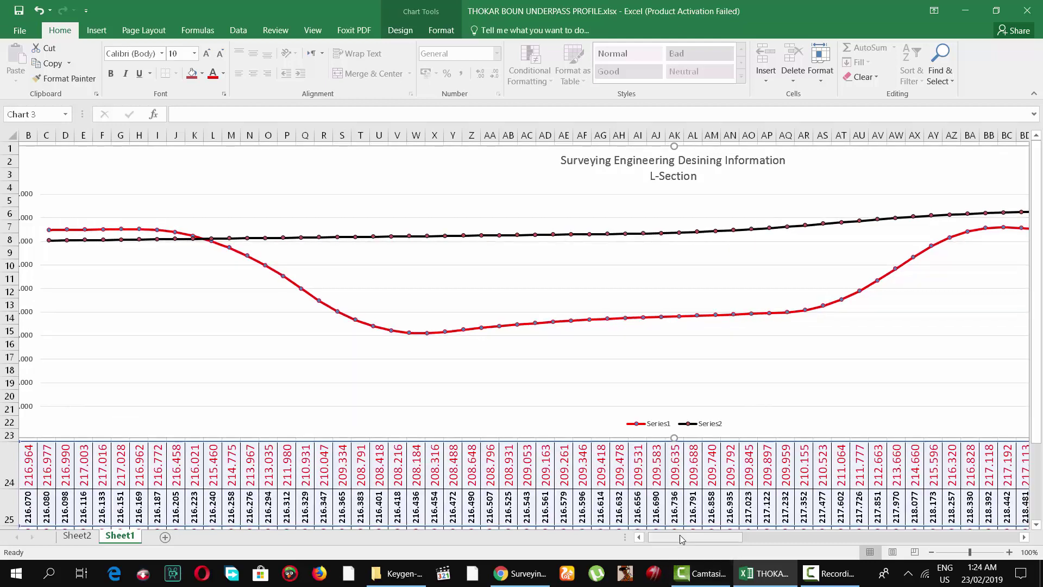
drag(699, 534, 793, 535)
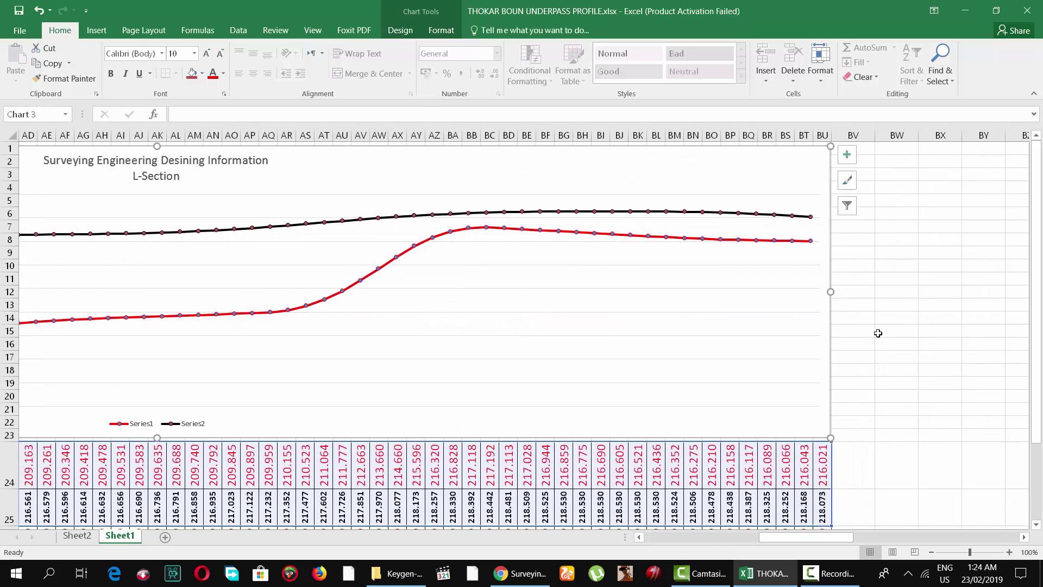
click(878, 333)
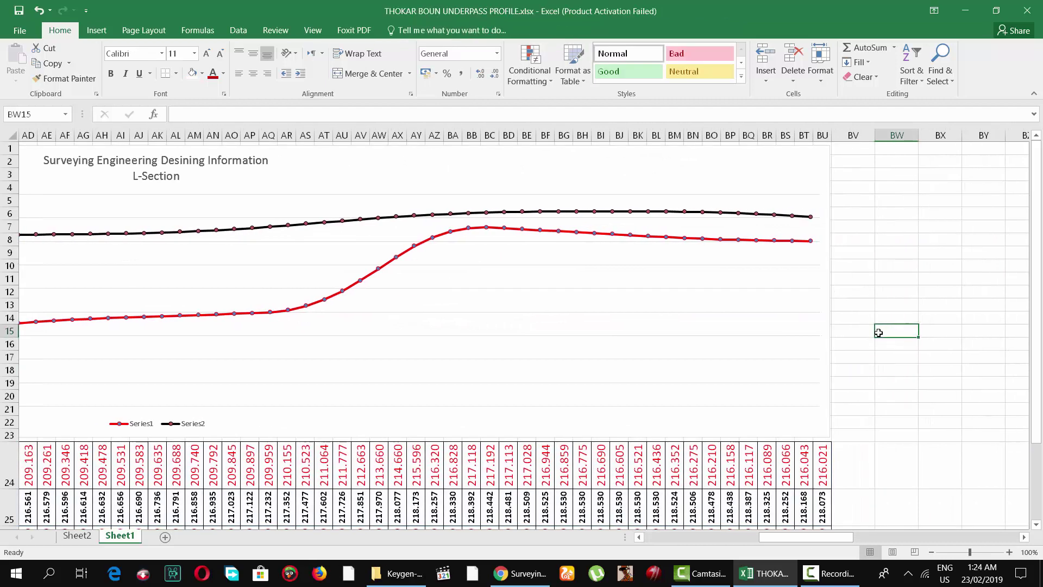
Select a sheet cell below the data table, outside the chart
drag(800, 537, 662, 550)
scroll(575, 259, down, 2)
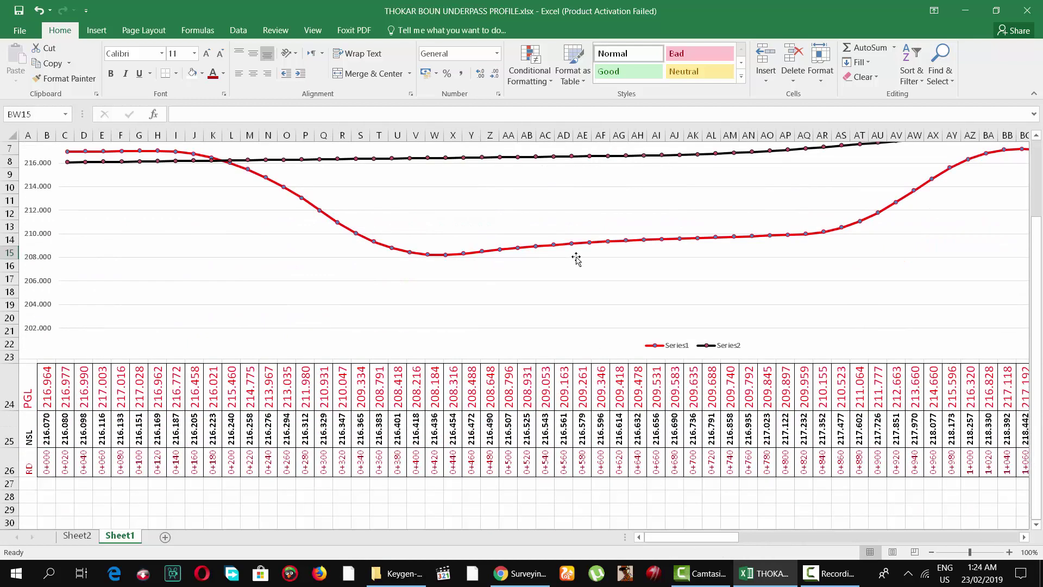
scroll(575, 259, up, 1)
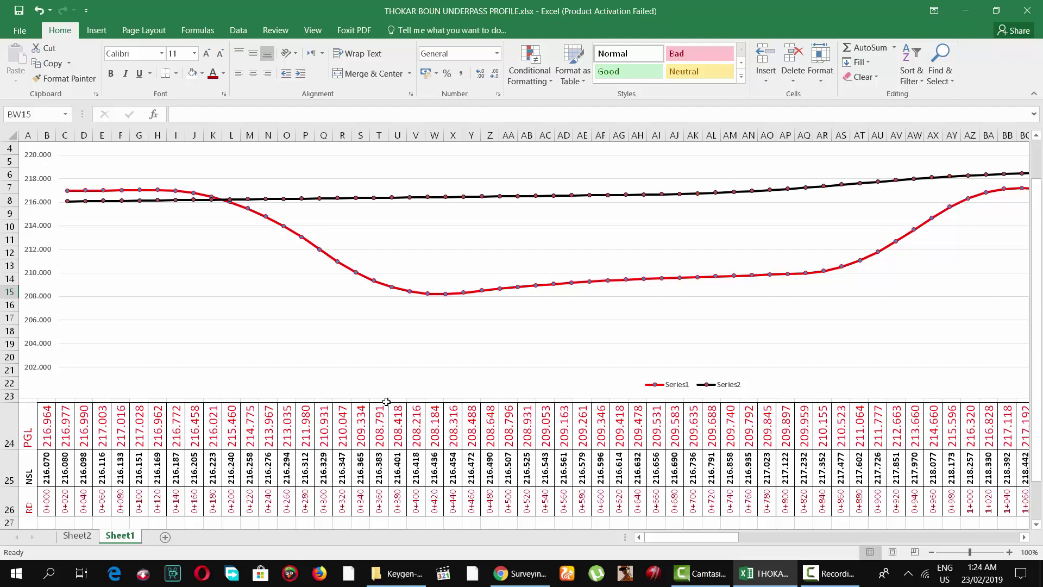
scroll(452, 370, up, 1)
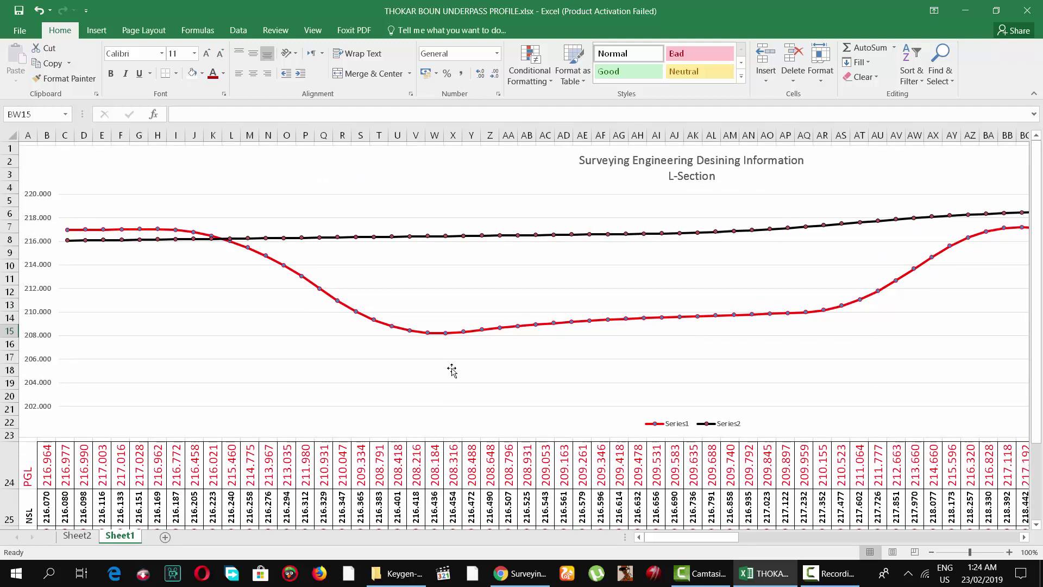
scroll(452, 370, down, 1)
scroll(452, 370, down, 1)
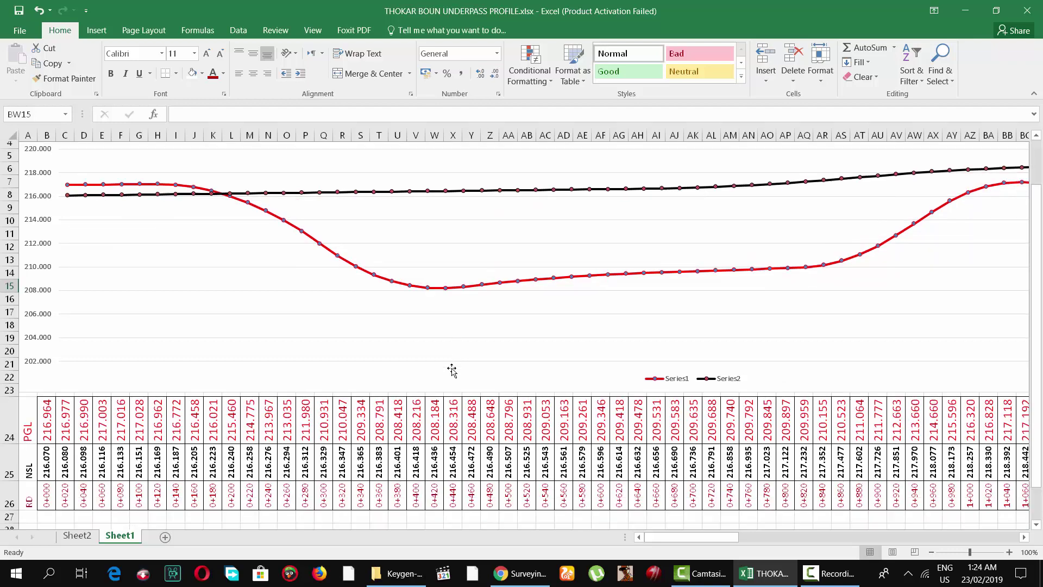
scroll(452, 369, down, 1)
click(470, 469)
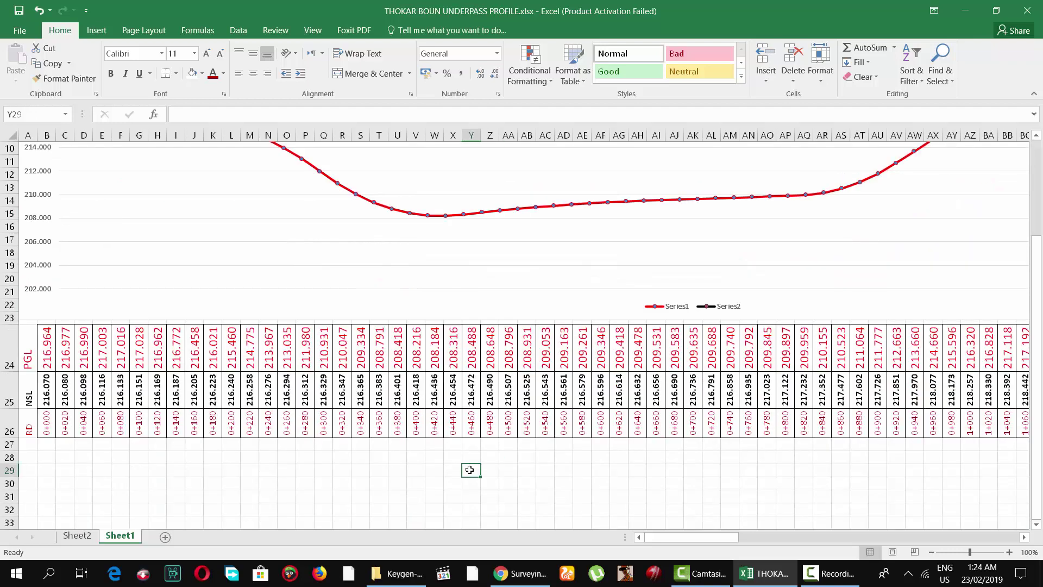
In print settings, keep Fit All Columns on One Page scaling and bring up Page Setup
key(ctrl+p)
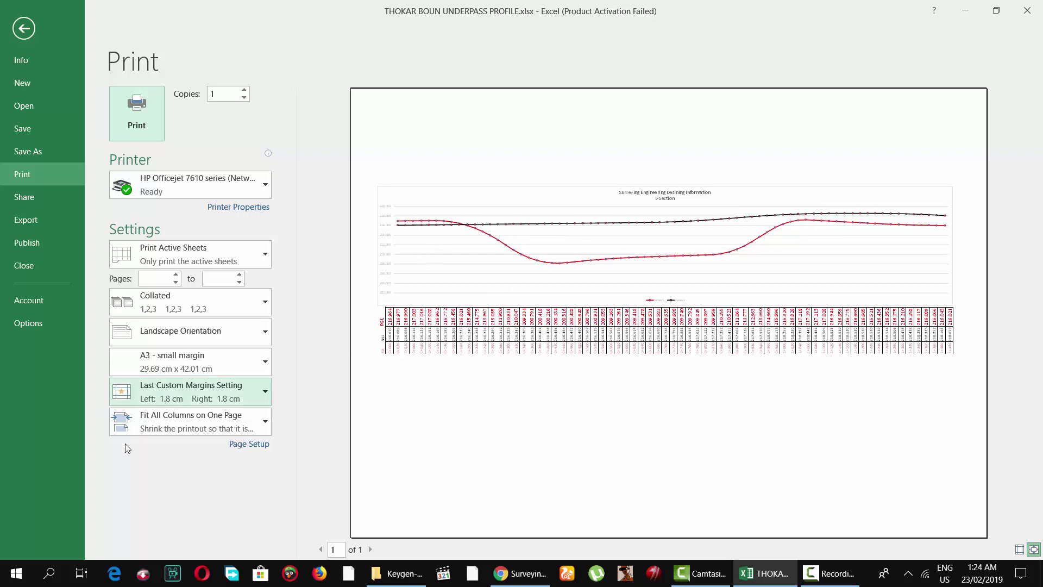
click(172, 421)
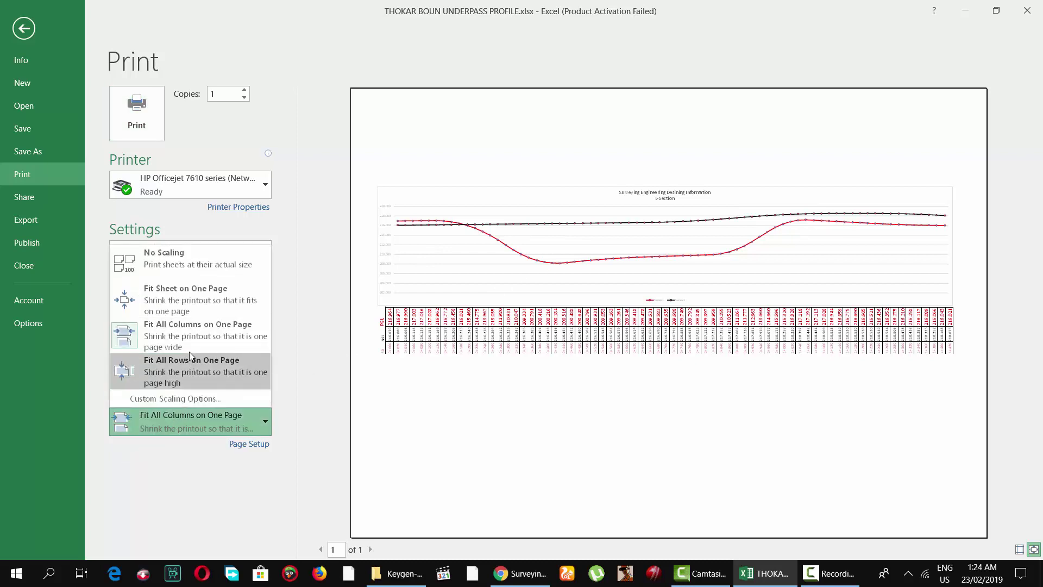
click(246, 334)
click(259, 444)
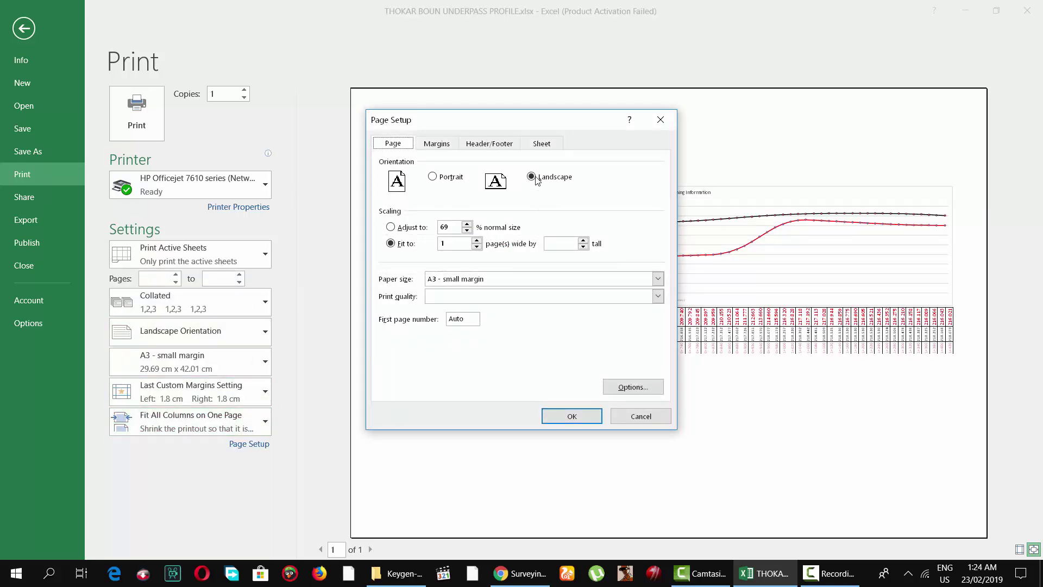
Set the top margin to 9.4 and header margin to 2.8, then go back to the worksheet
click(436, 144)
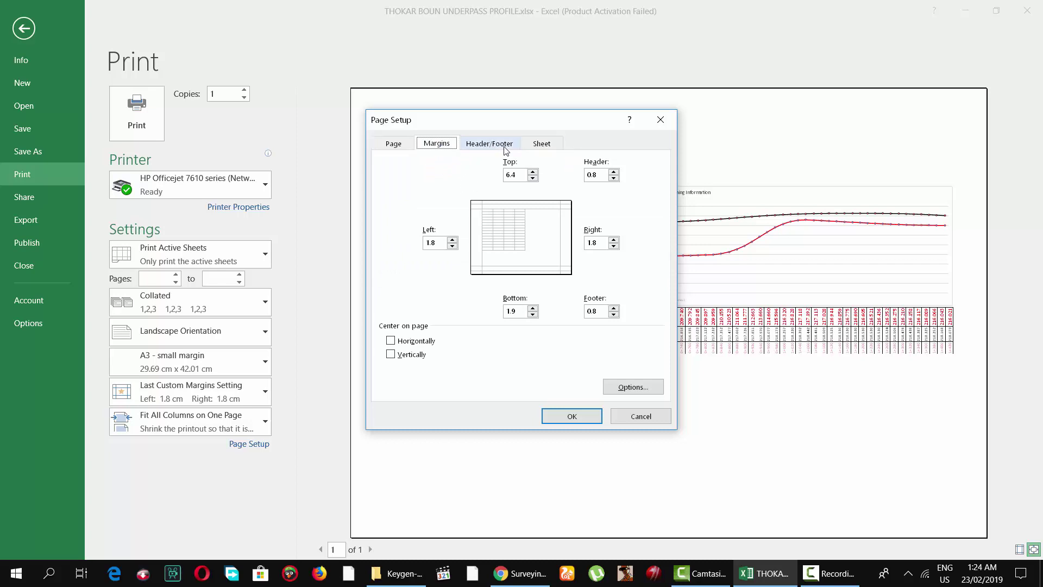
click(533, 171)
click(533, 172)
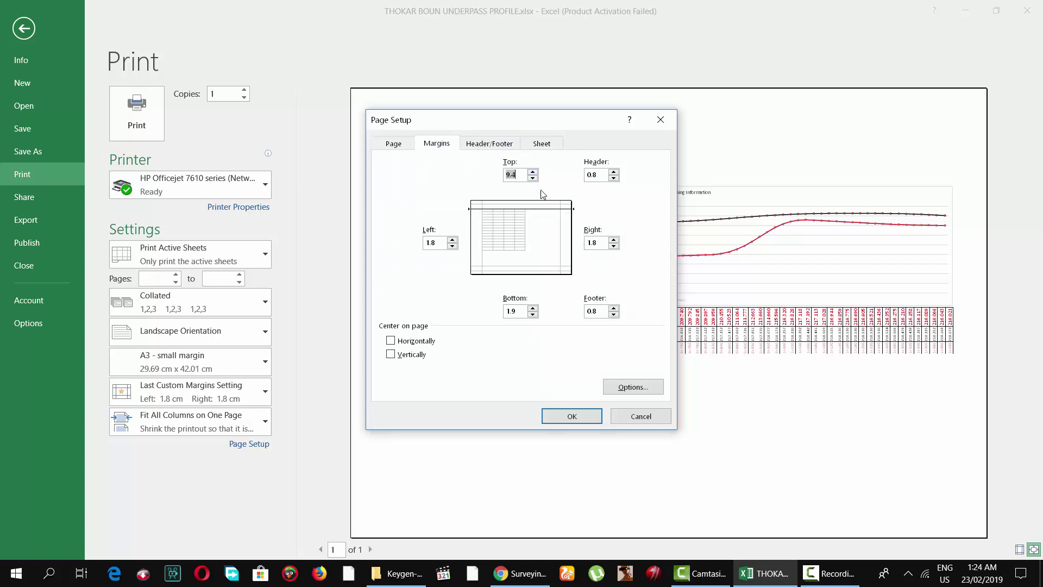
double_click(613, 172)
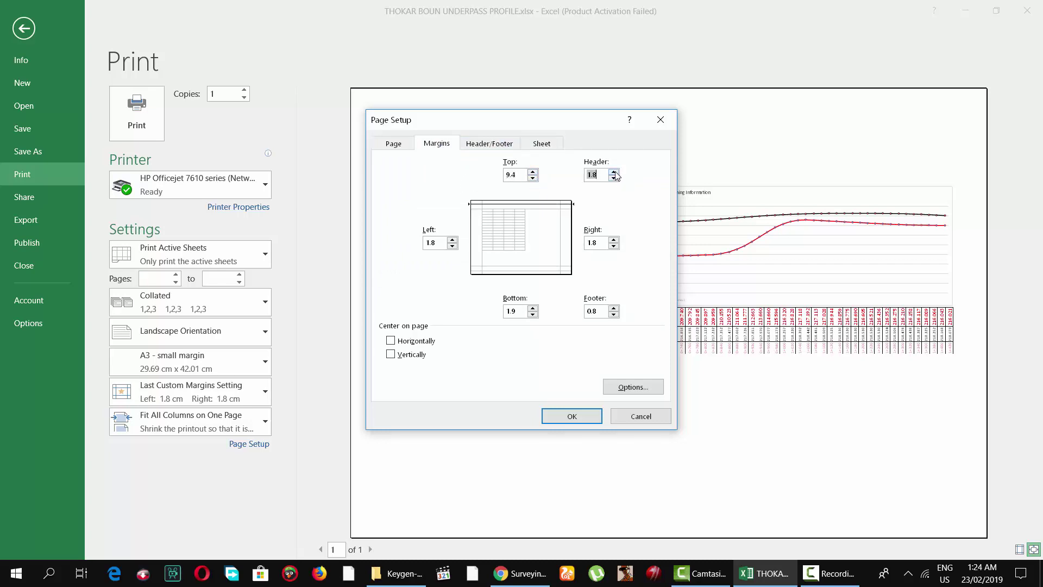
click(572, 415)
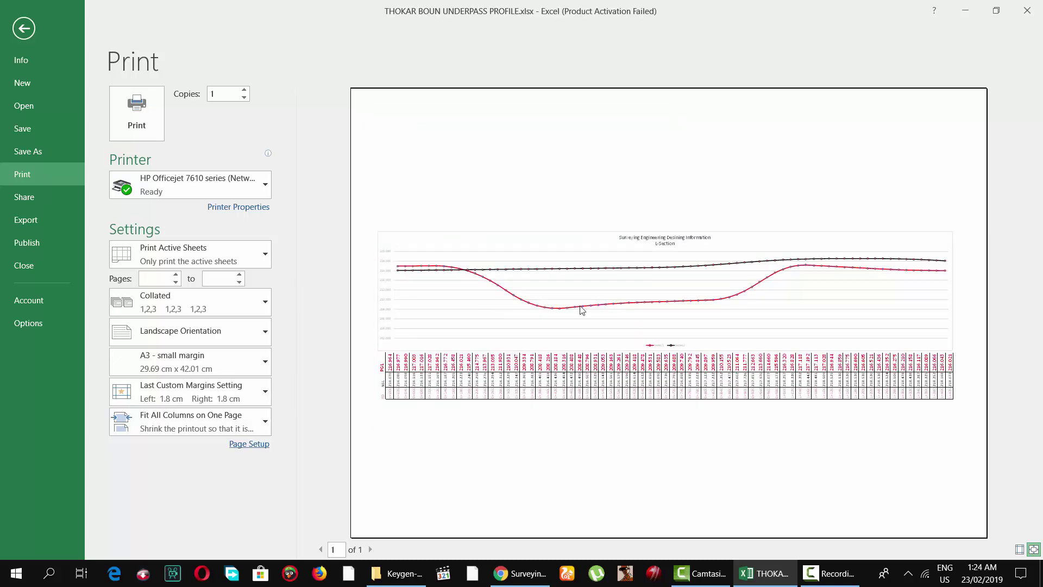
click(28, 31)
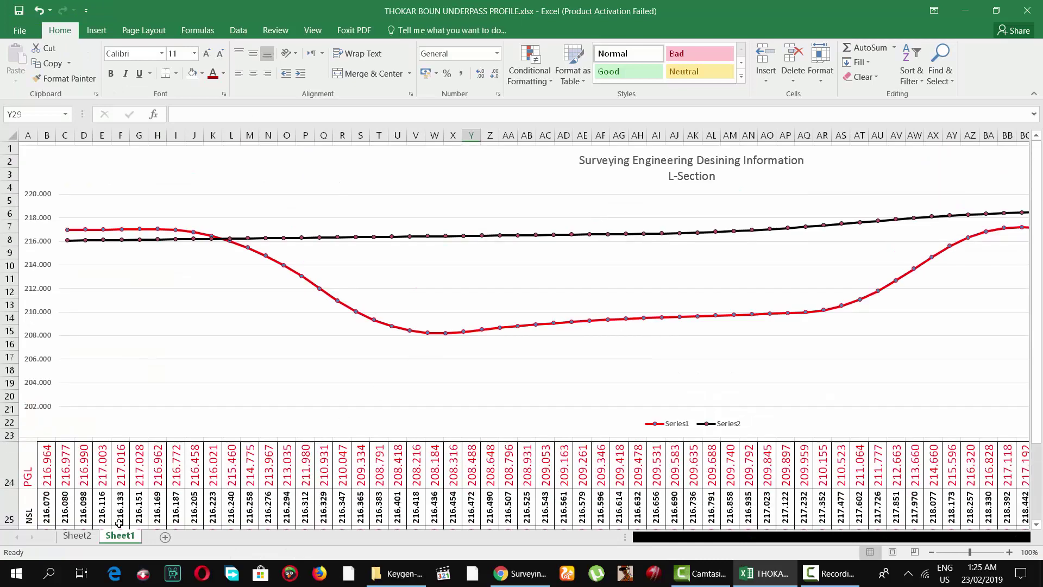
Show Sheet2 with the original RD, PGL and NSL source columns
click(88, 536)
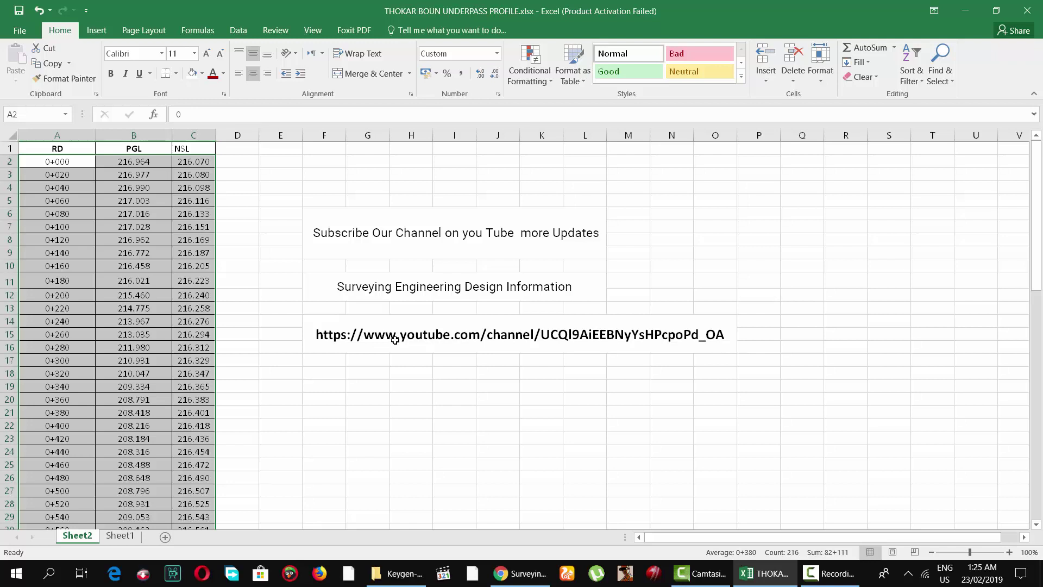
click(825, 574)
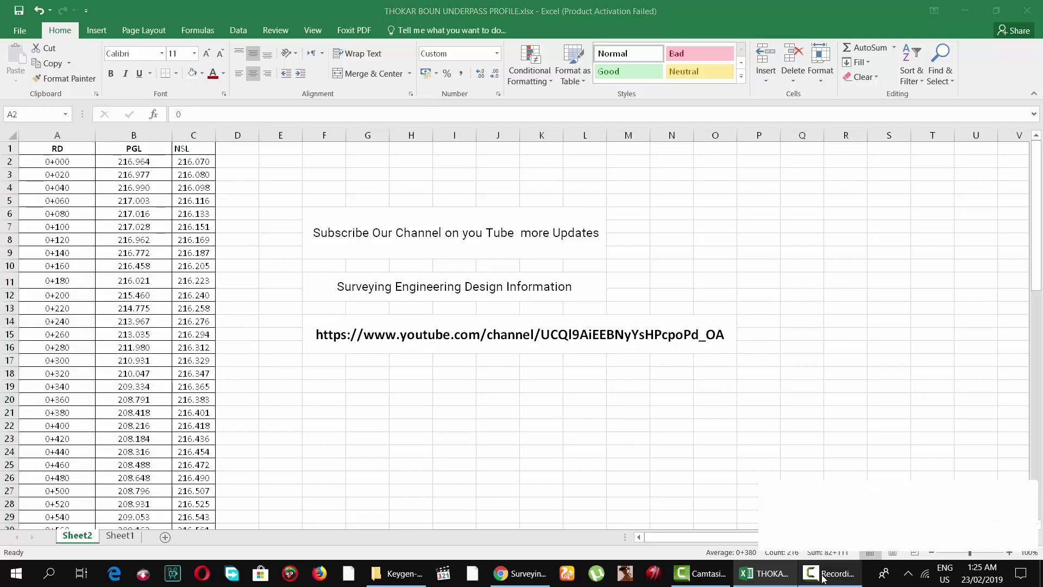